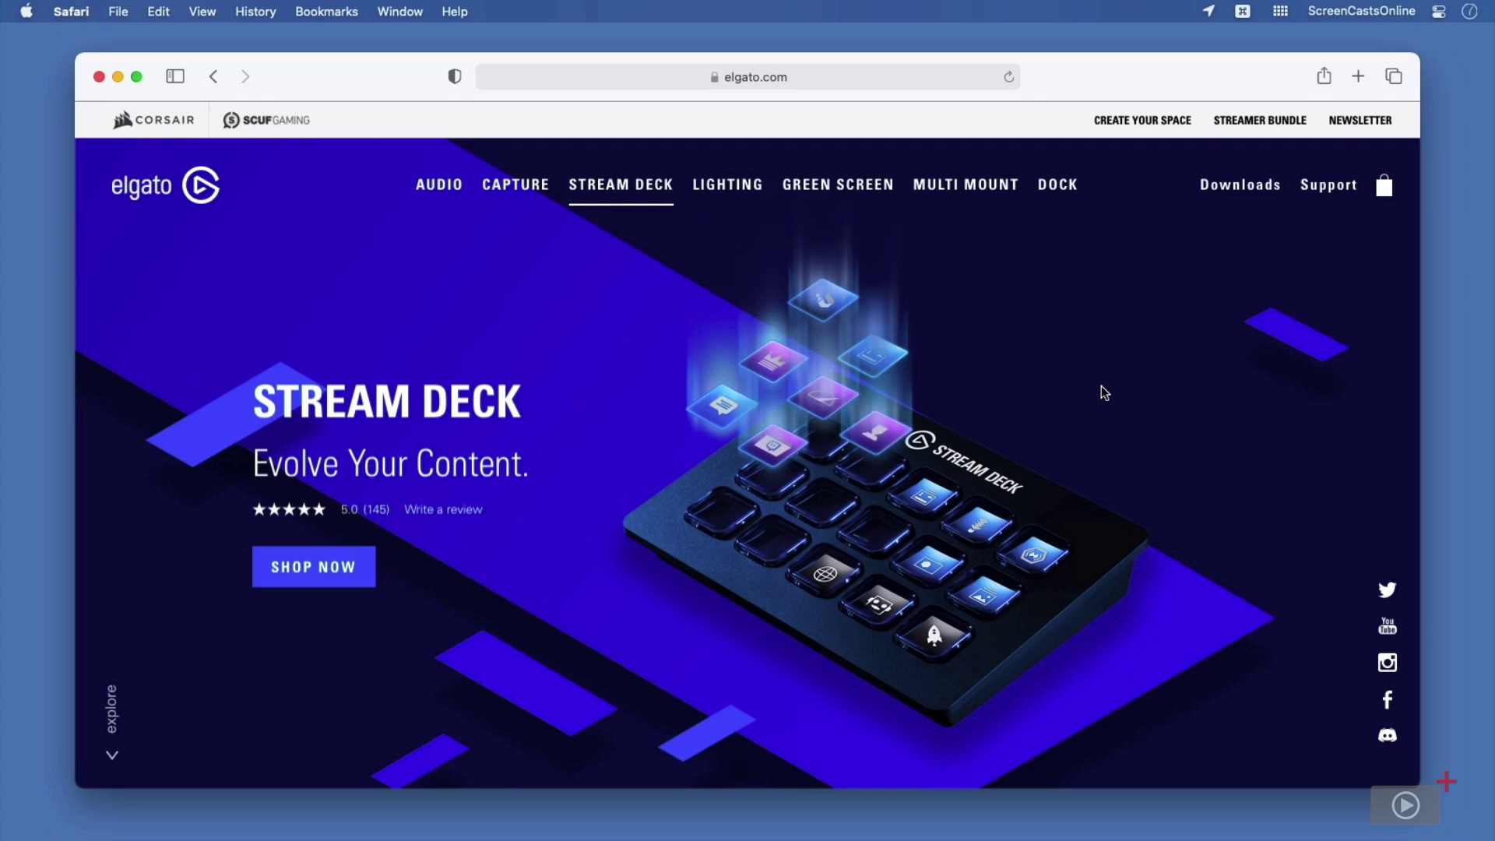
pyautogui.moveTo(521, 194)
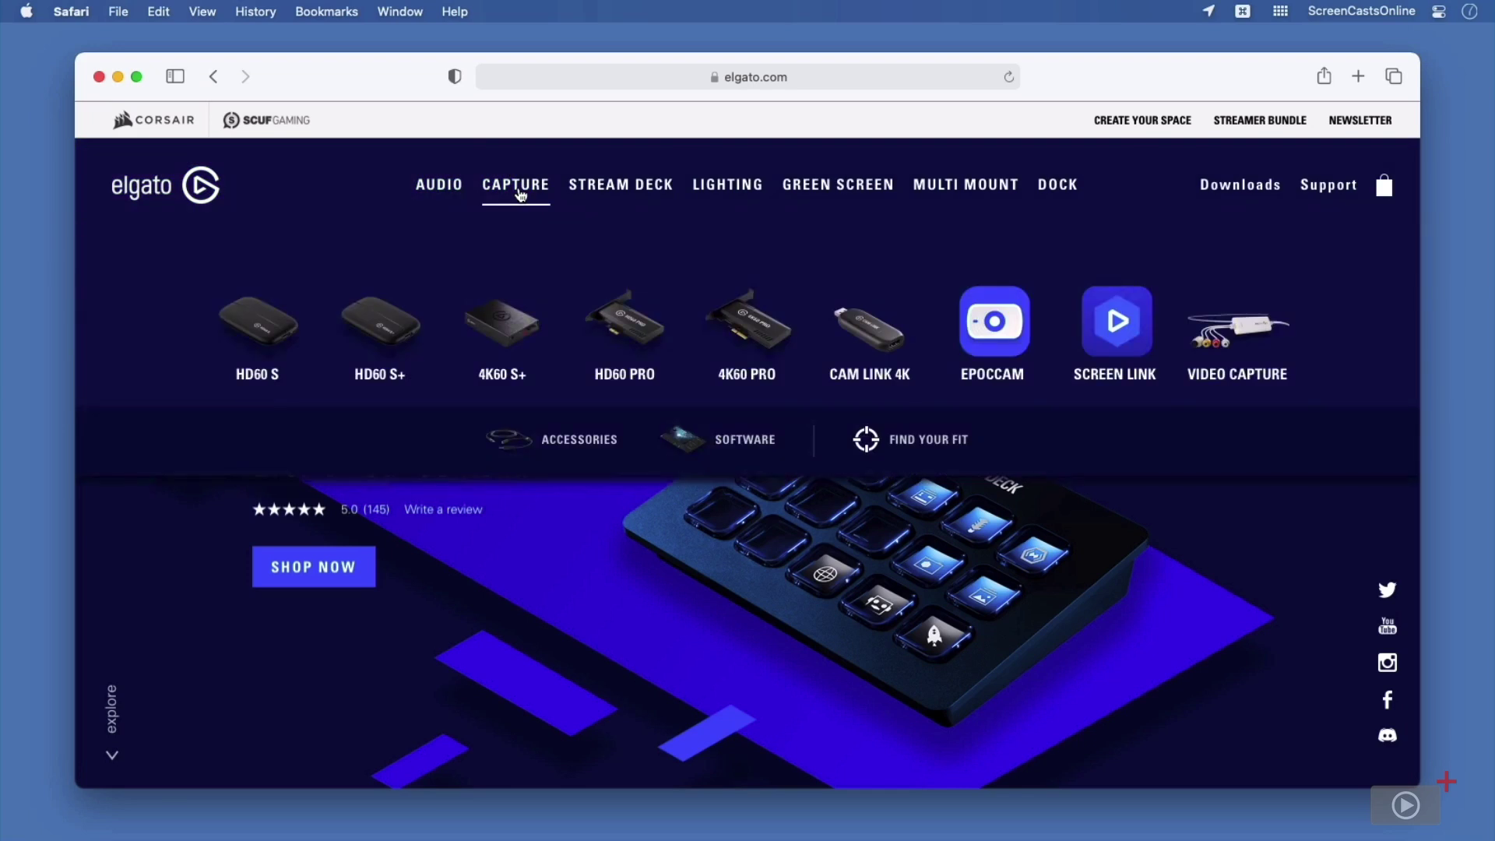
pyautogui.moveTo(706, 201)
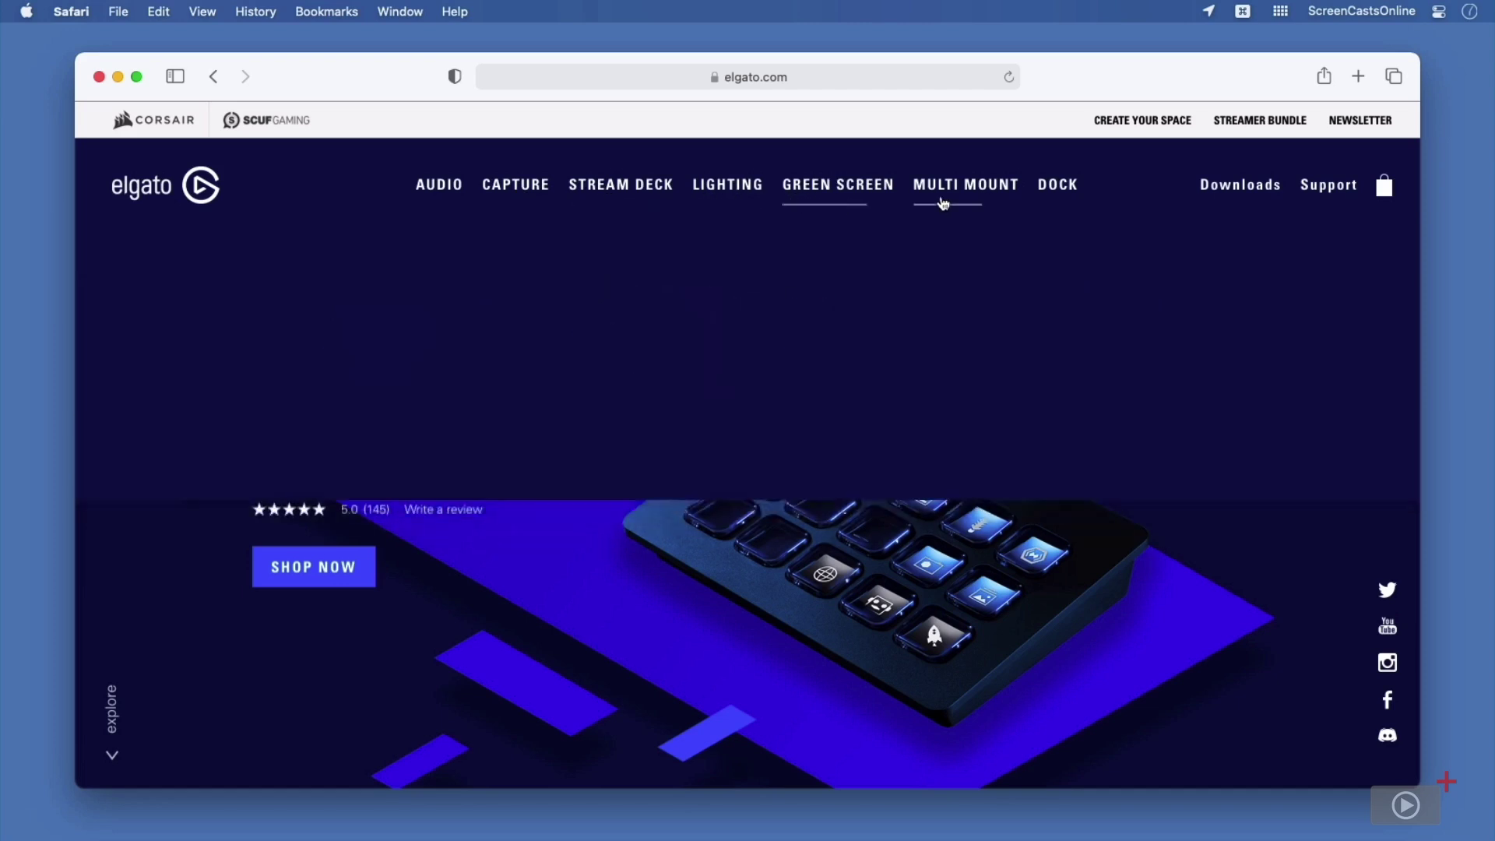
pyautogui.moveTo(1041, 201)
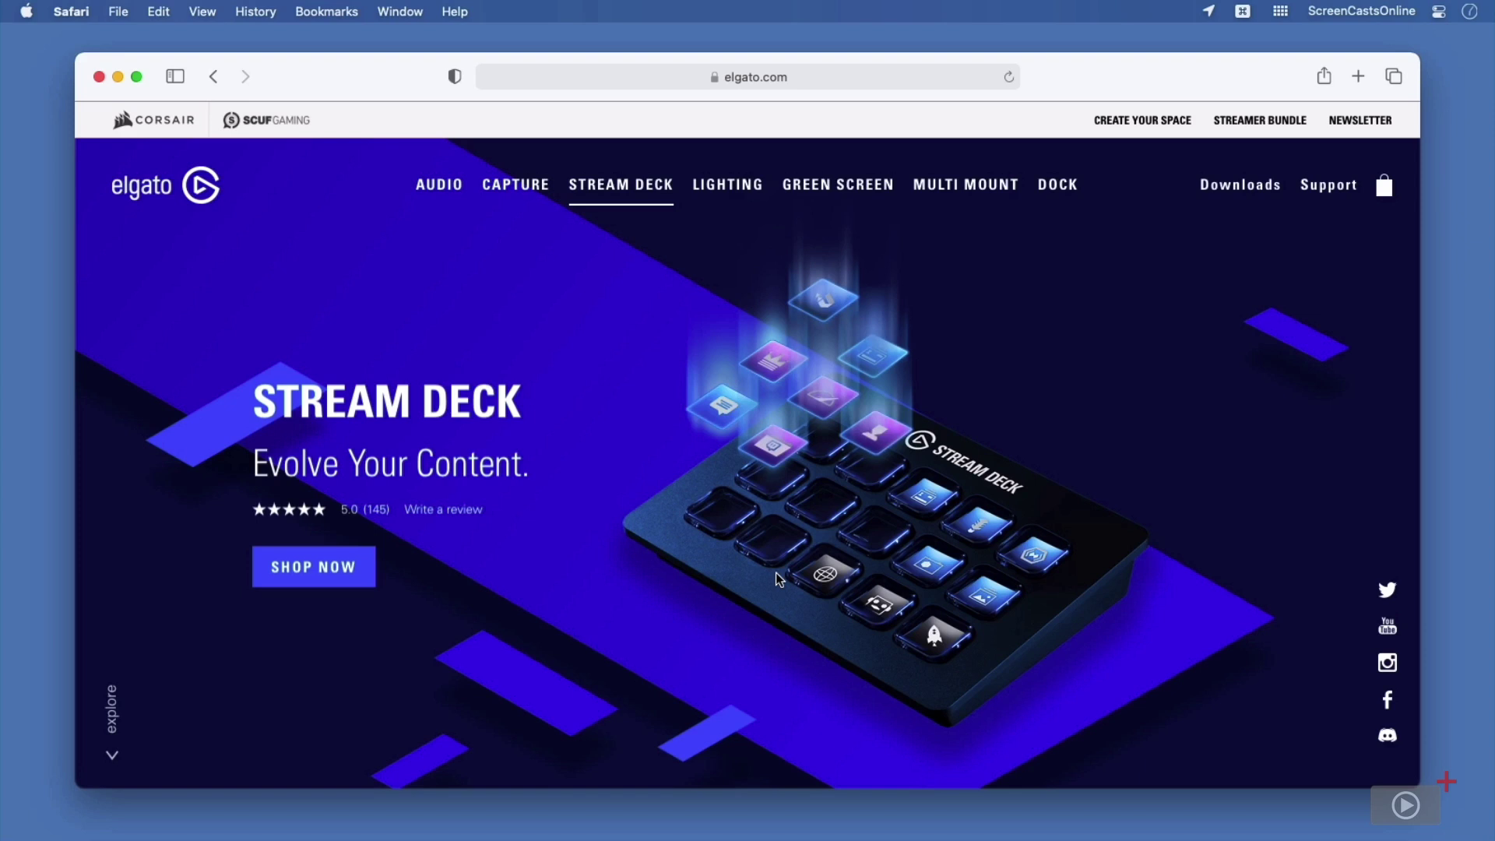
pyautogui.scroll(1, 778, 606)
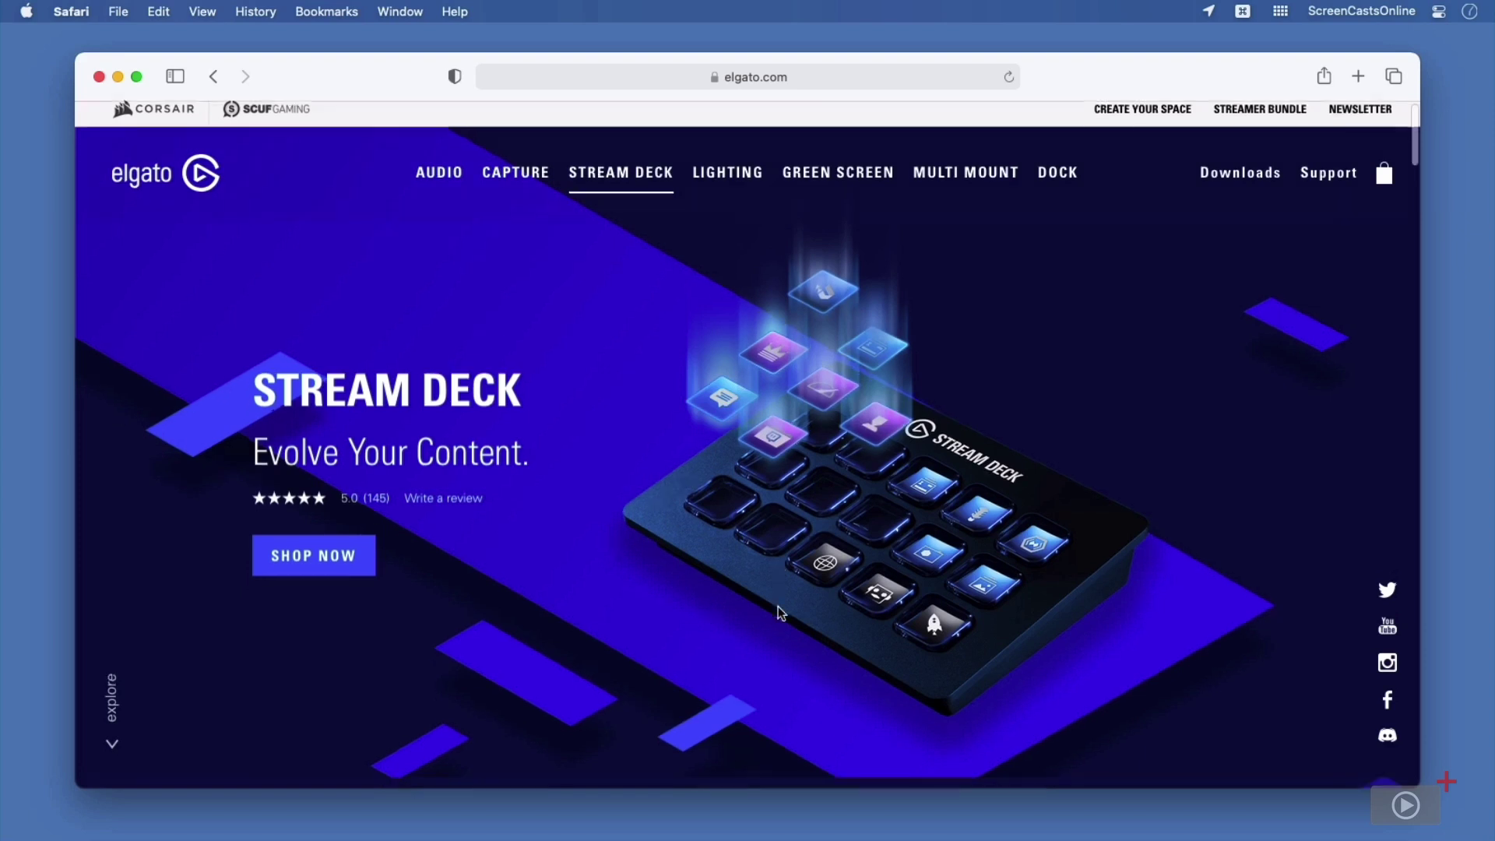
pyautogui.scroll(-5, 778, 606)
pyautogui.scroll(-5, 778, 611)
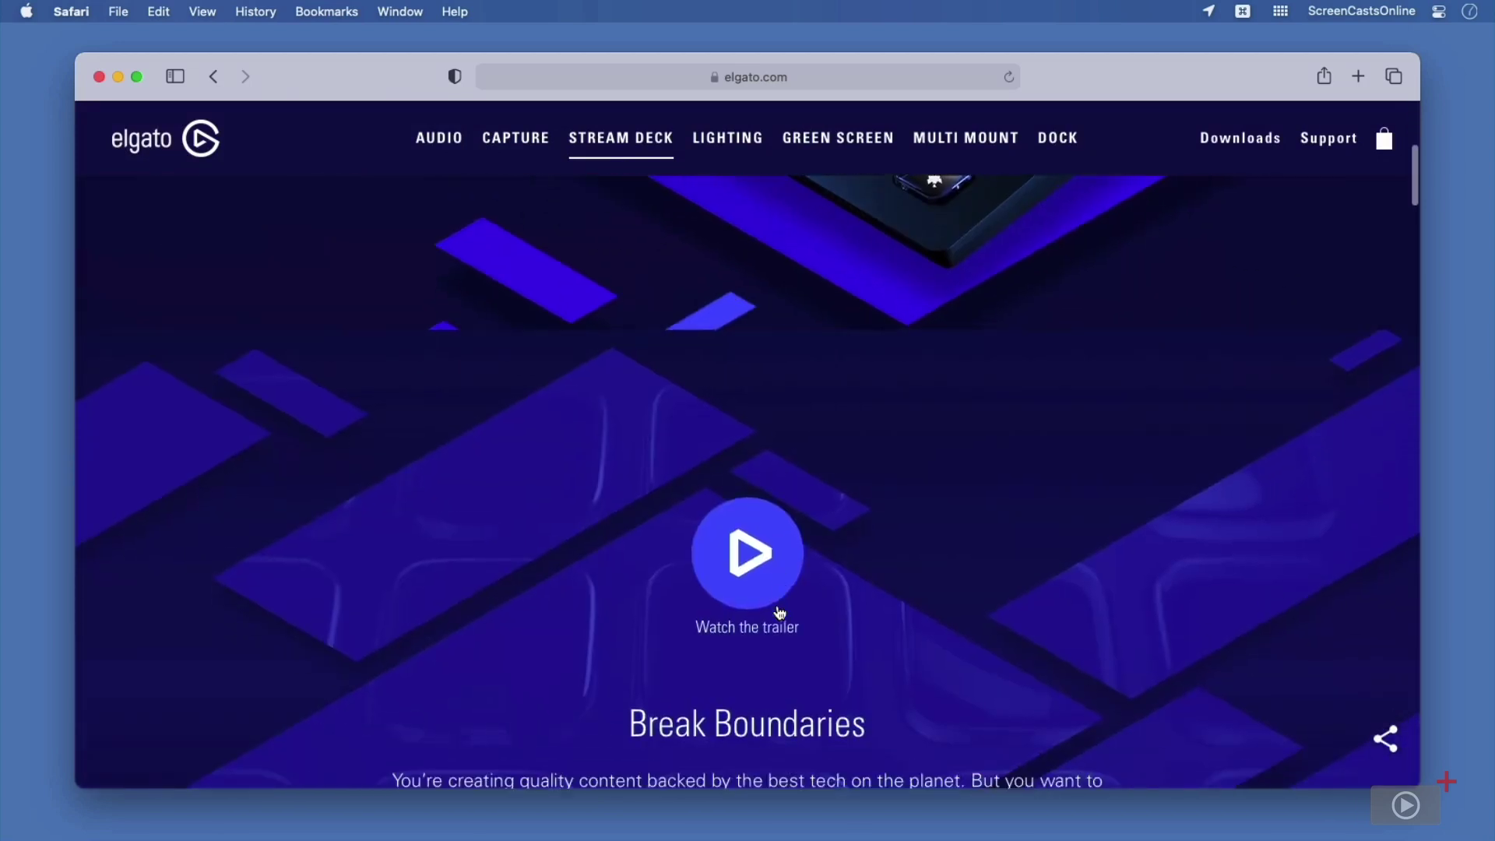
pyautogui.scroll(-10, 779, 612)
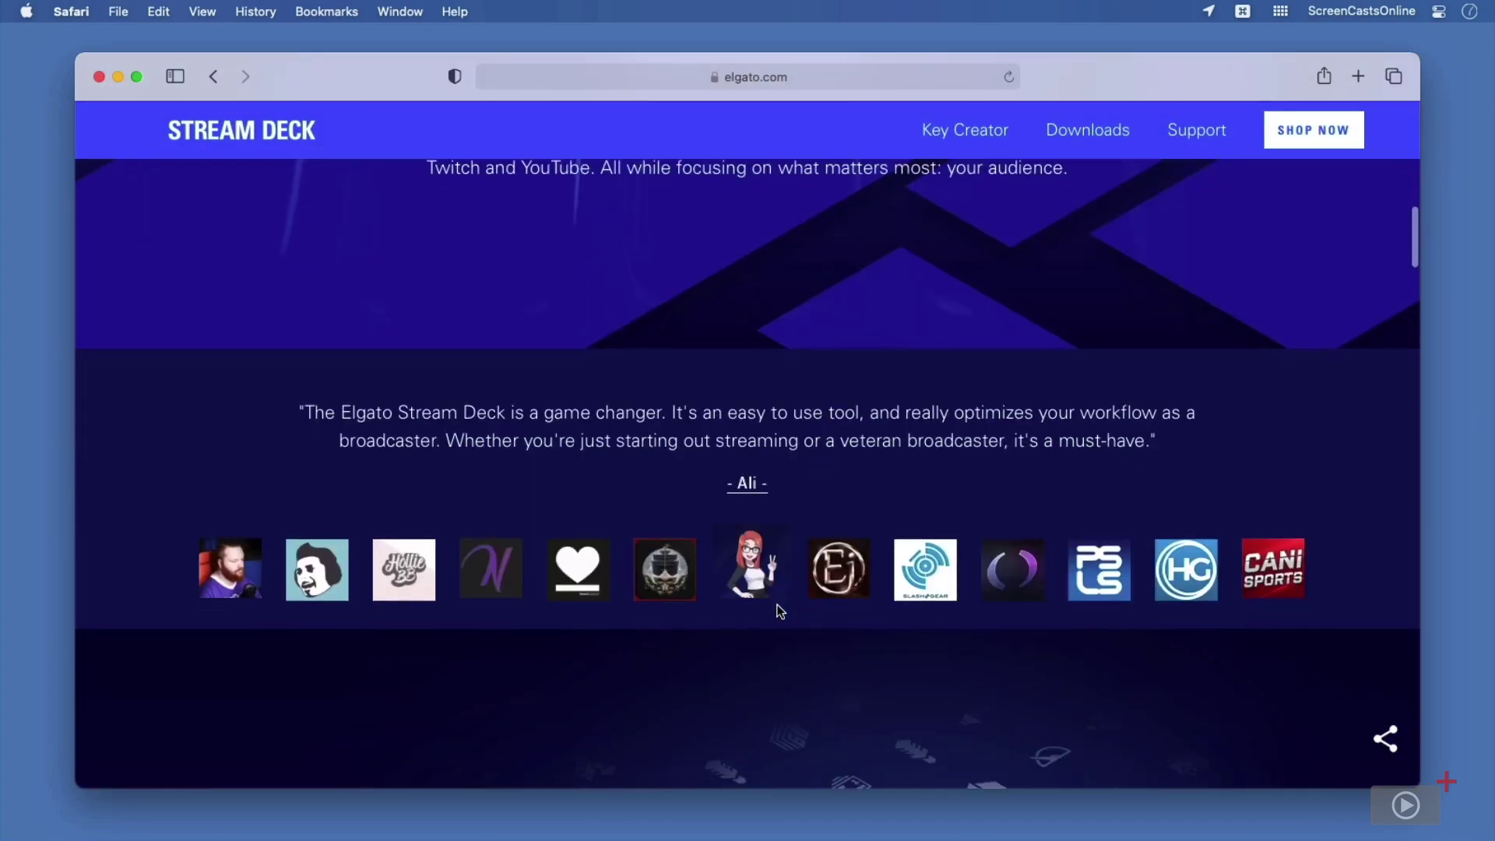
pyautogui.scroll(-5, 779, 611)
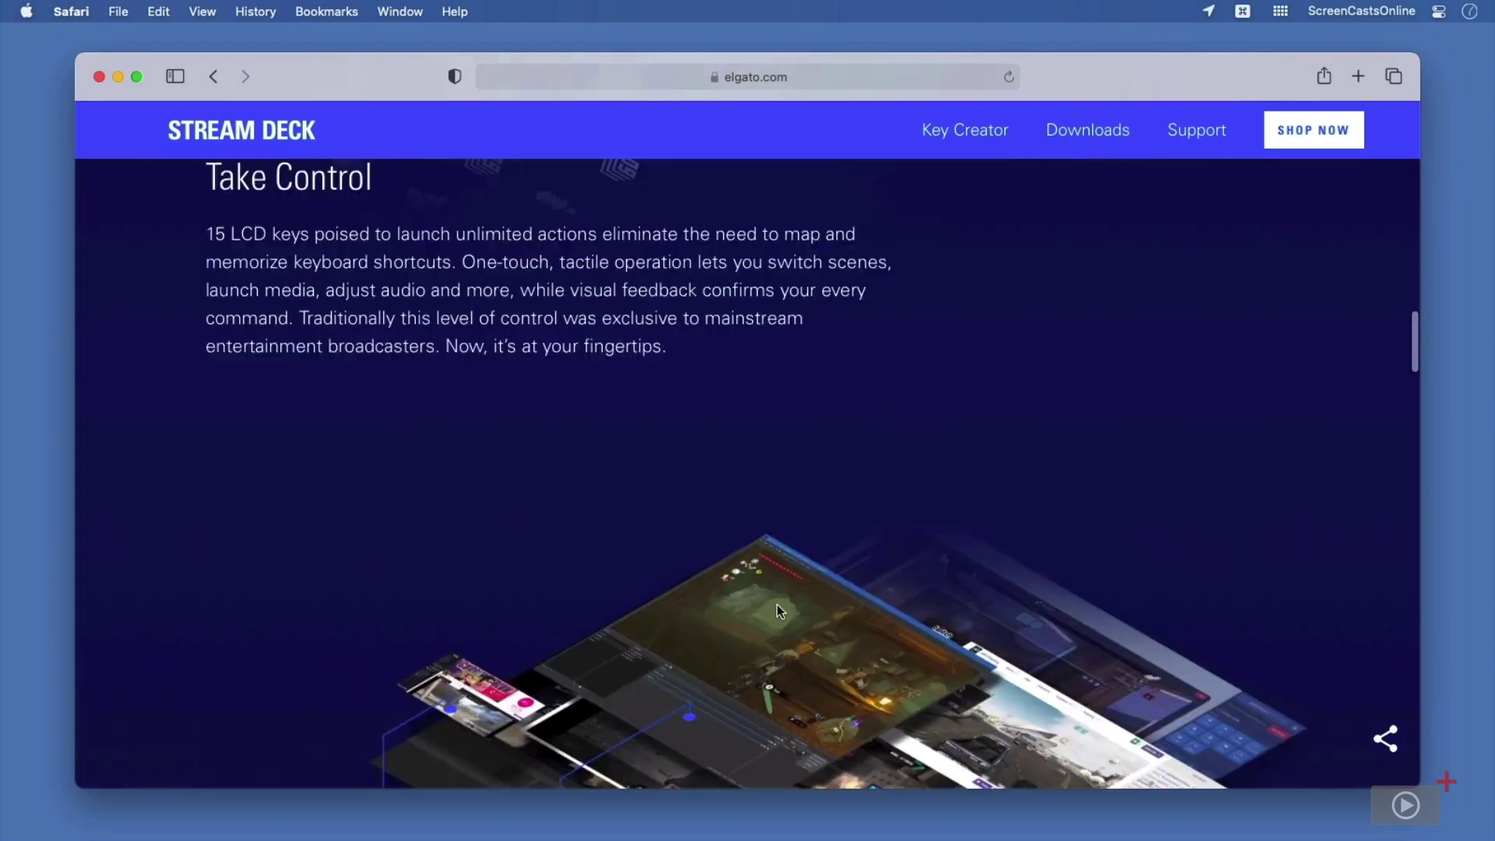
pyautogui.scroll(-15, 780, 611)
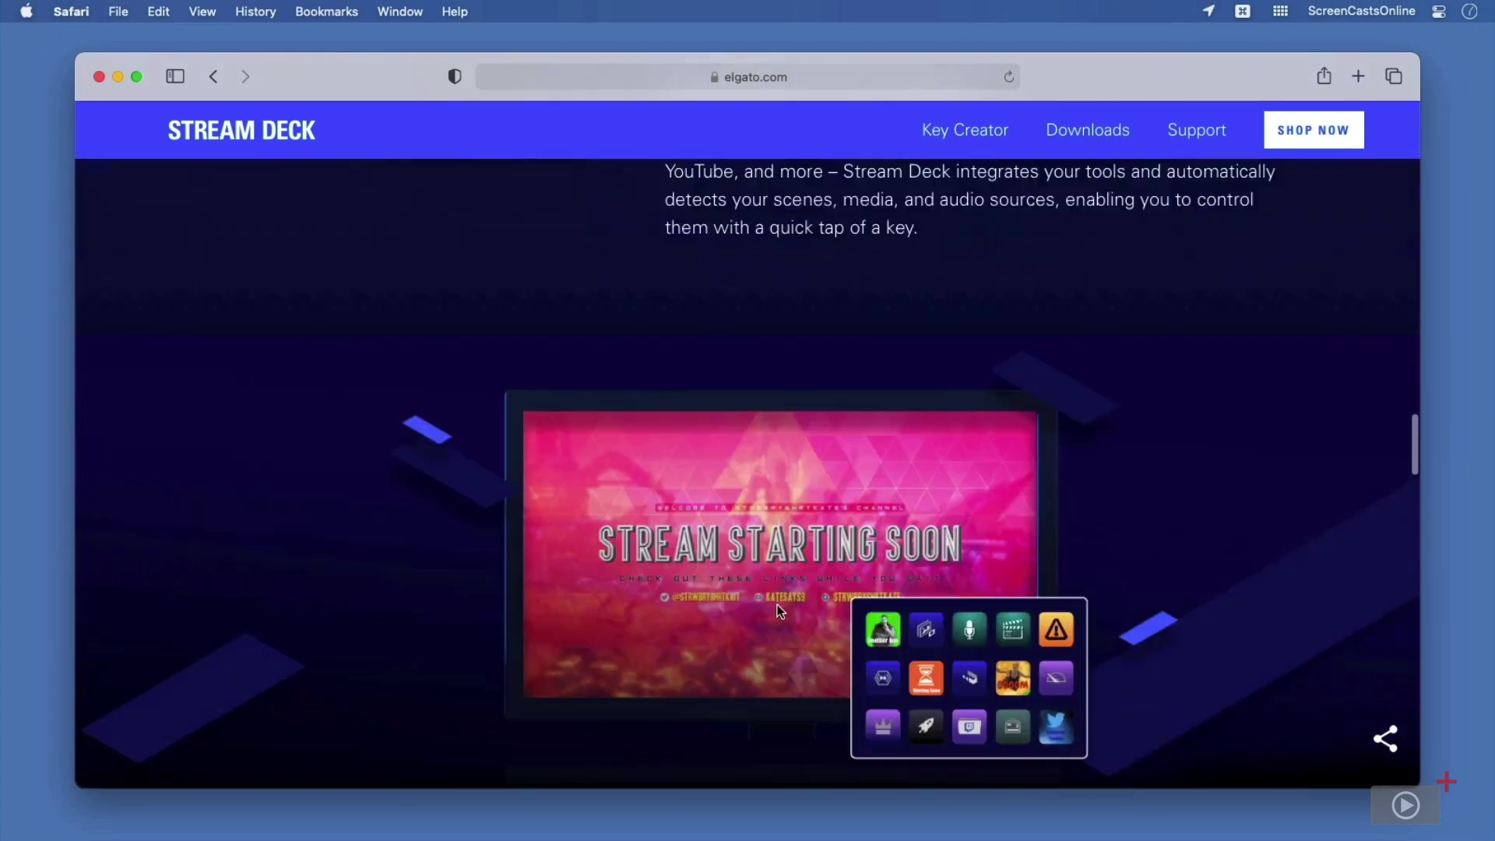
pyautogui.scroll(-15, 779, 611)
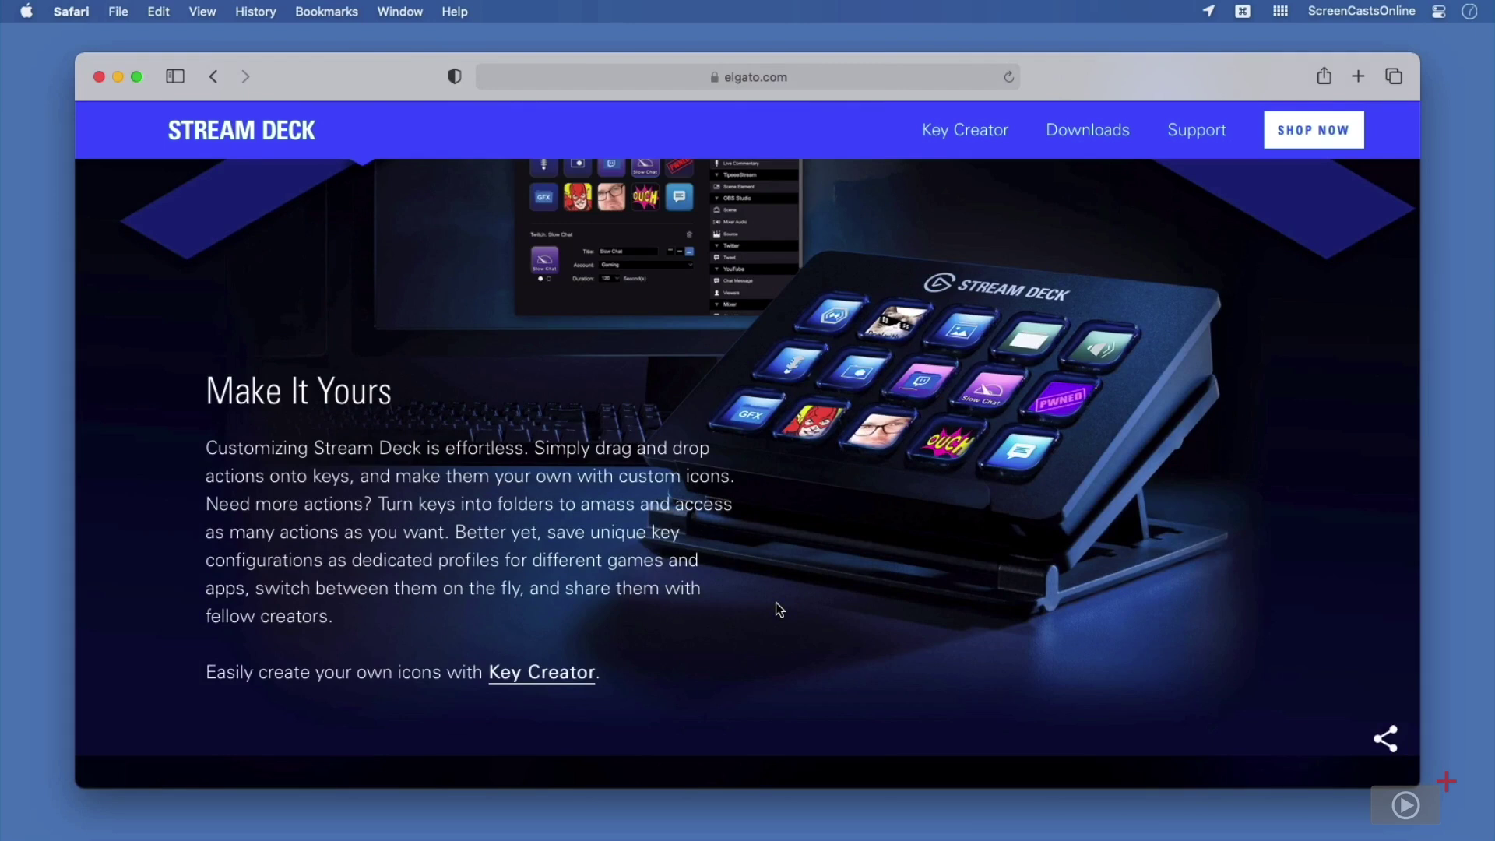
pyautogui.scroll(15, 778, 609)
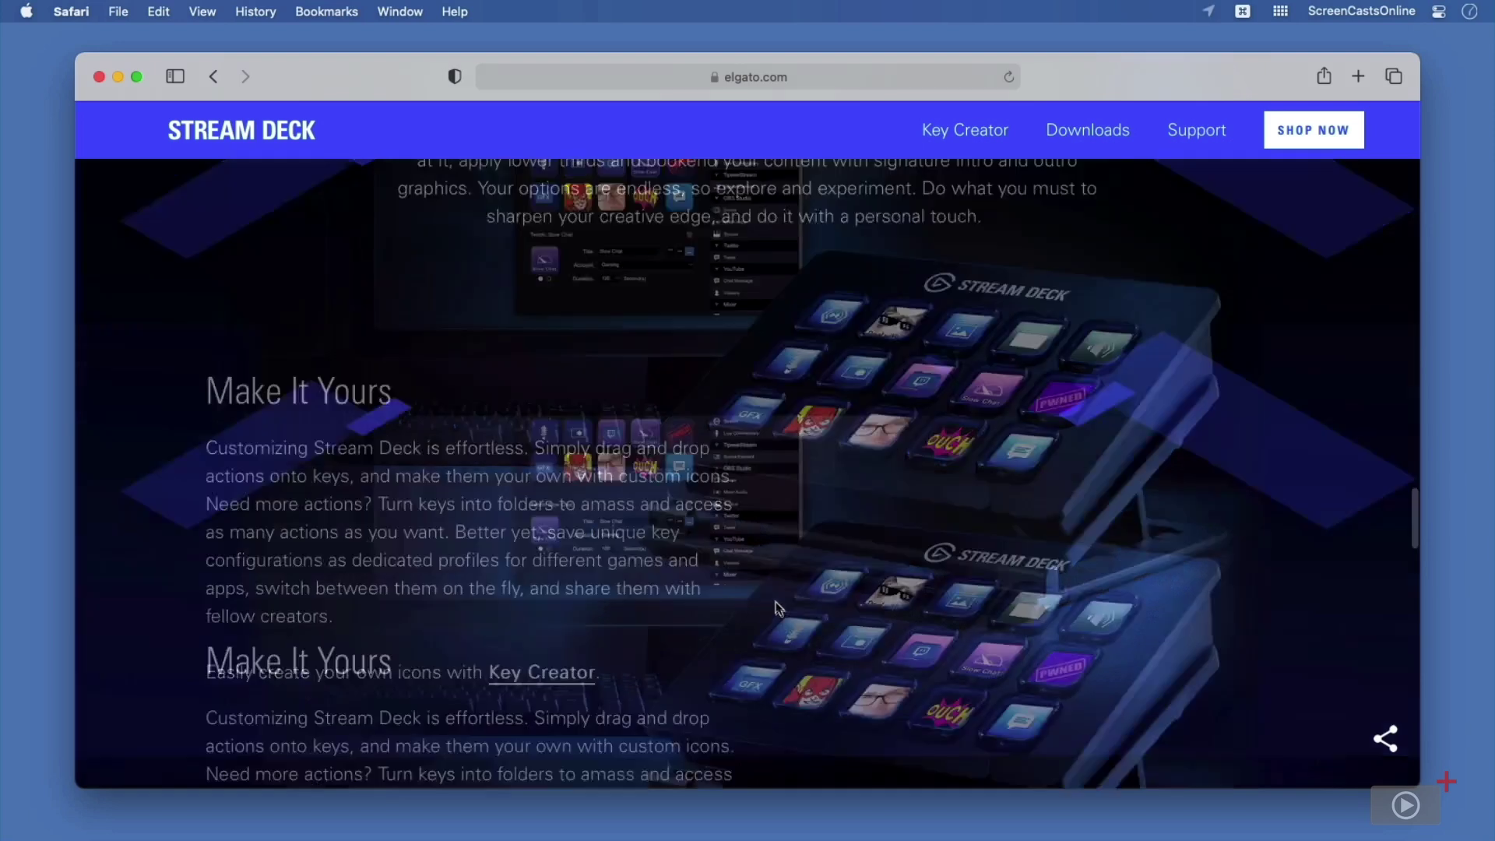
pyautogui.scroll(15, 777, 606)
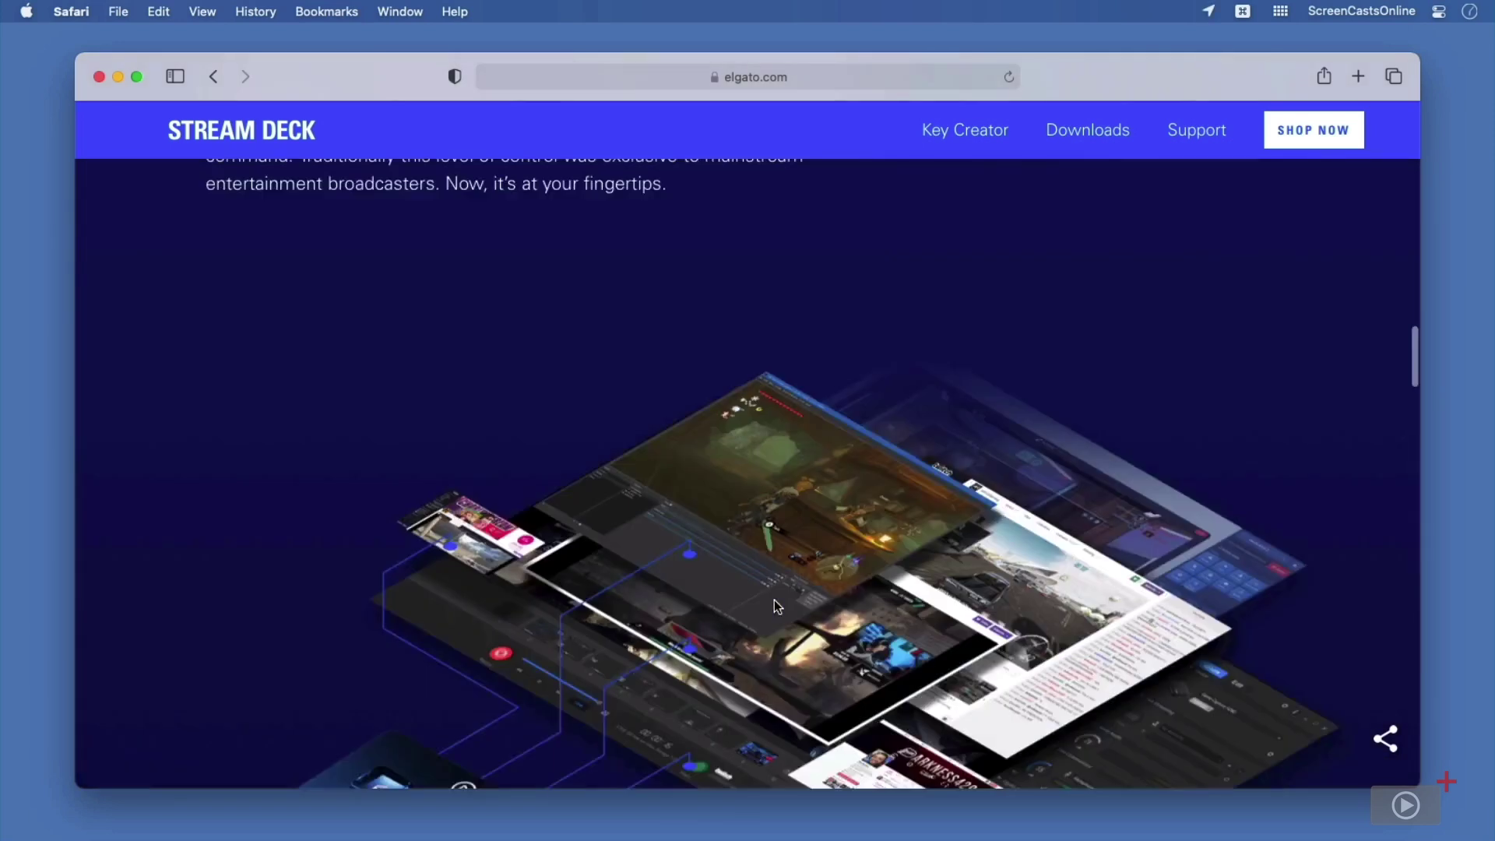
pyautogui.scroll(5, 776, 601)
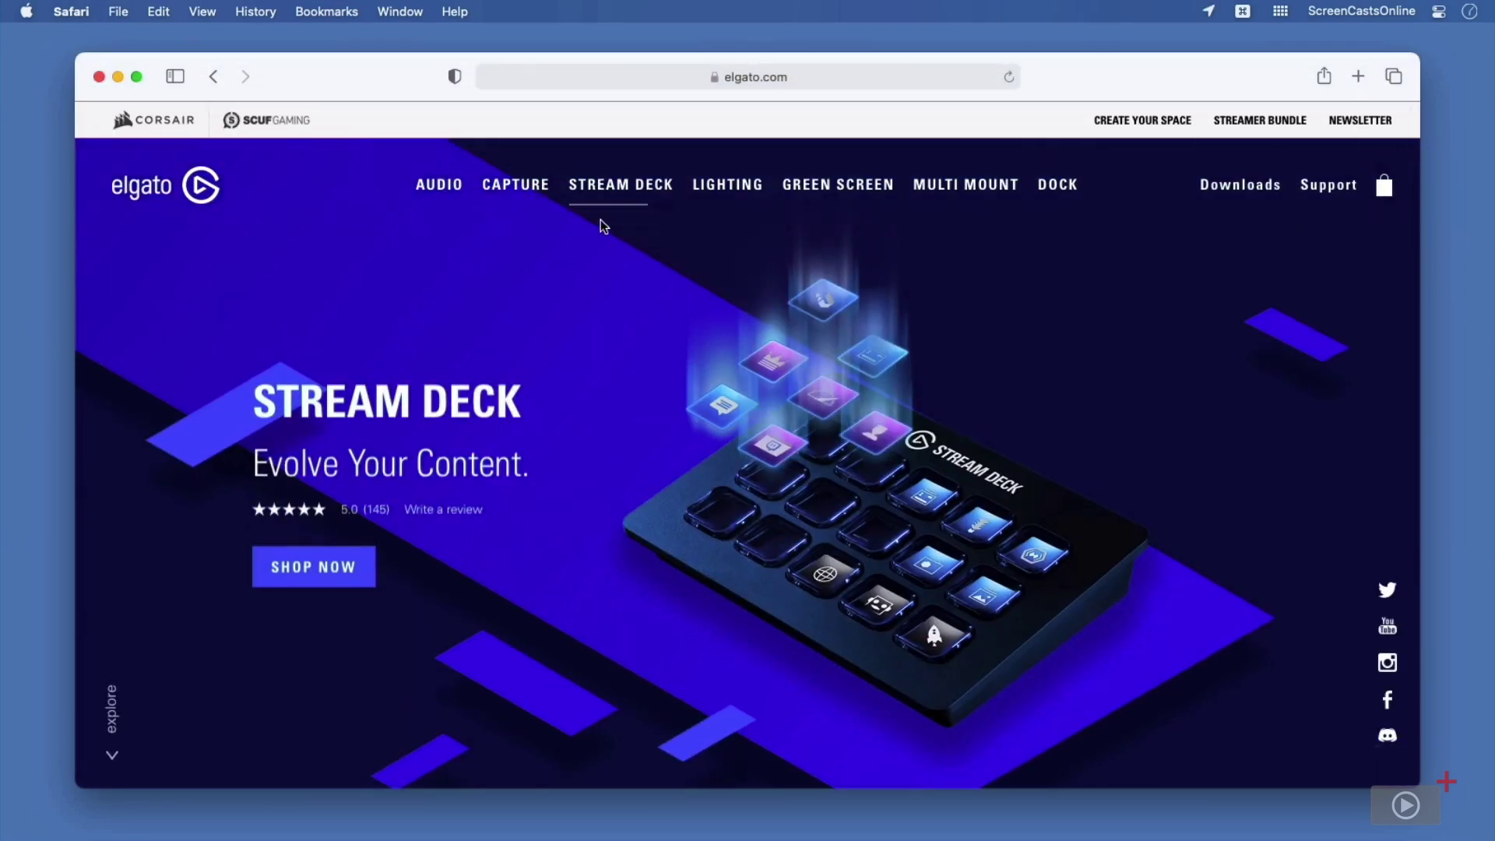
# Step: Open Elgato's Stream Deck Get Started page and scroll to the OBS, Streamlabs, XSplit, Twitch, Twitter, YouTube integrations list
pyautogui.moveTo(611, 214)
pyautogui.click(994, 393)
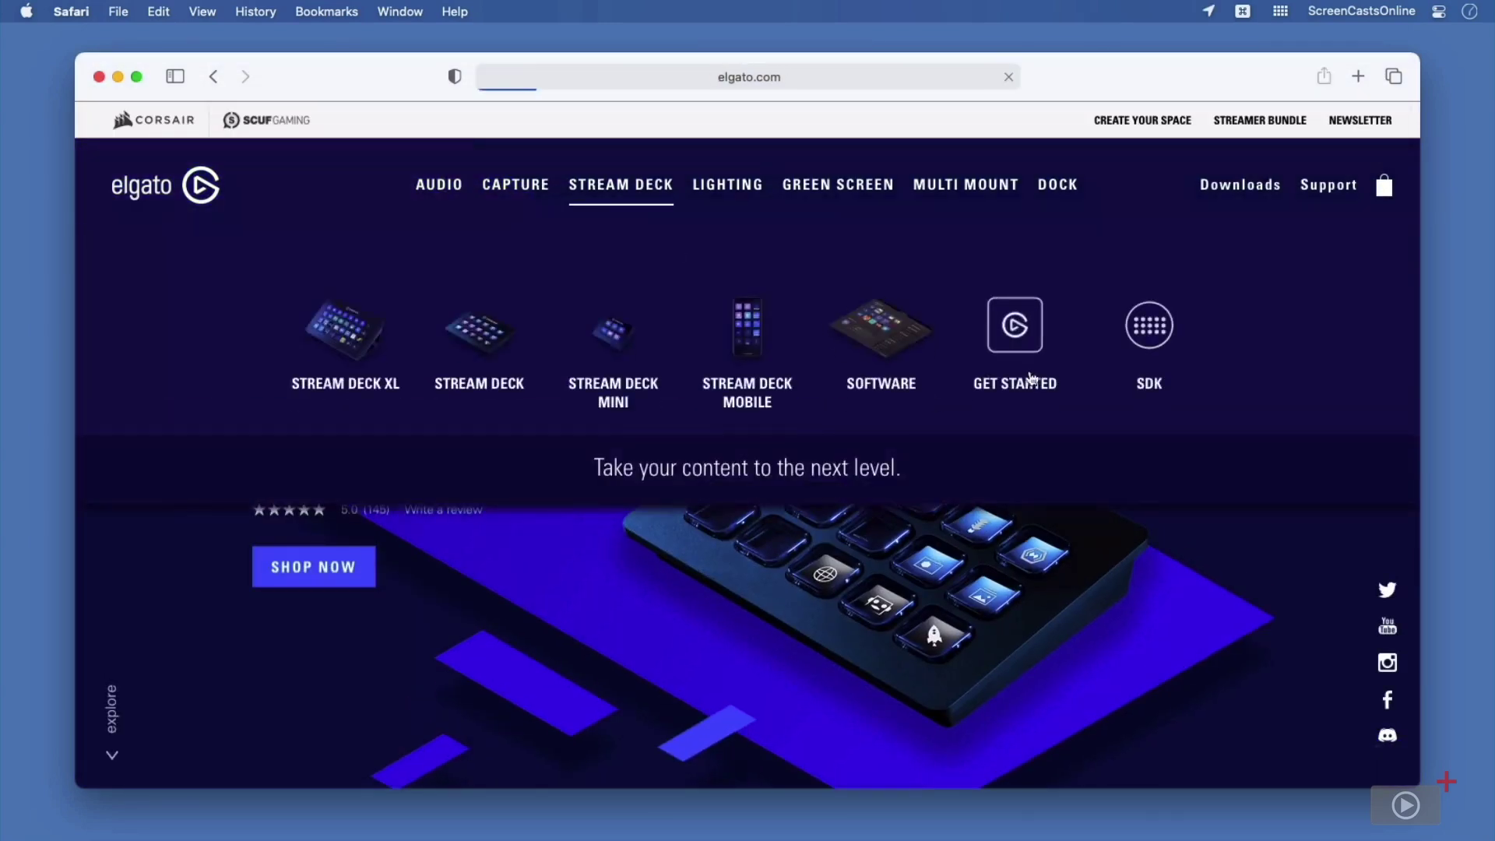
pyautogui.scroll(-10, 982, 411)
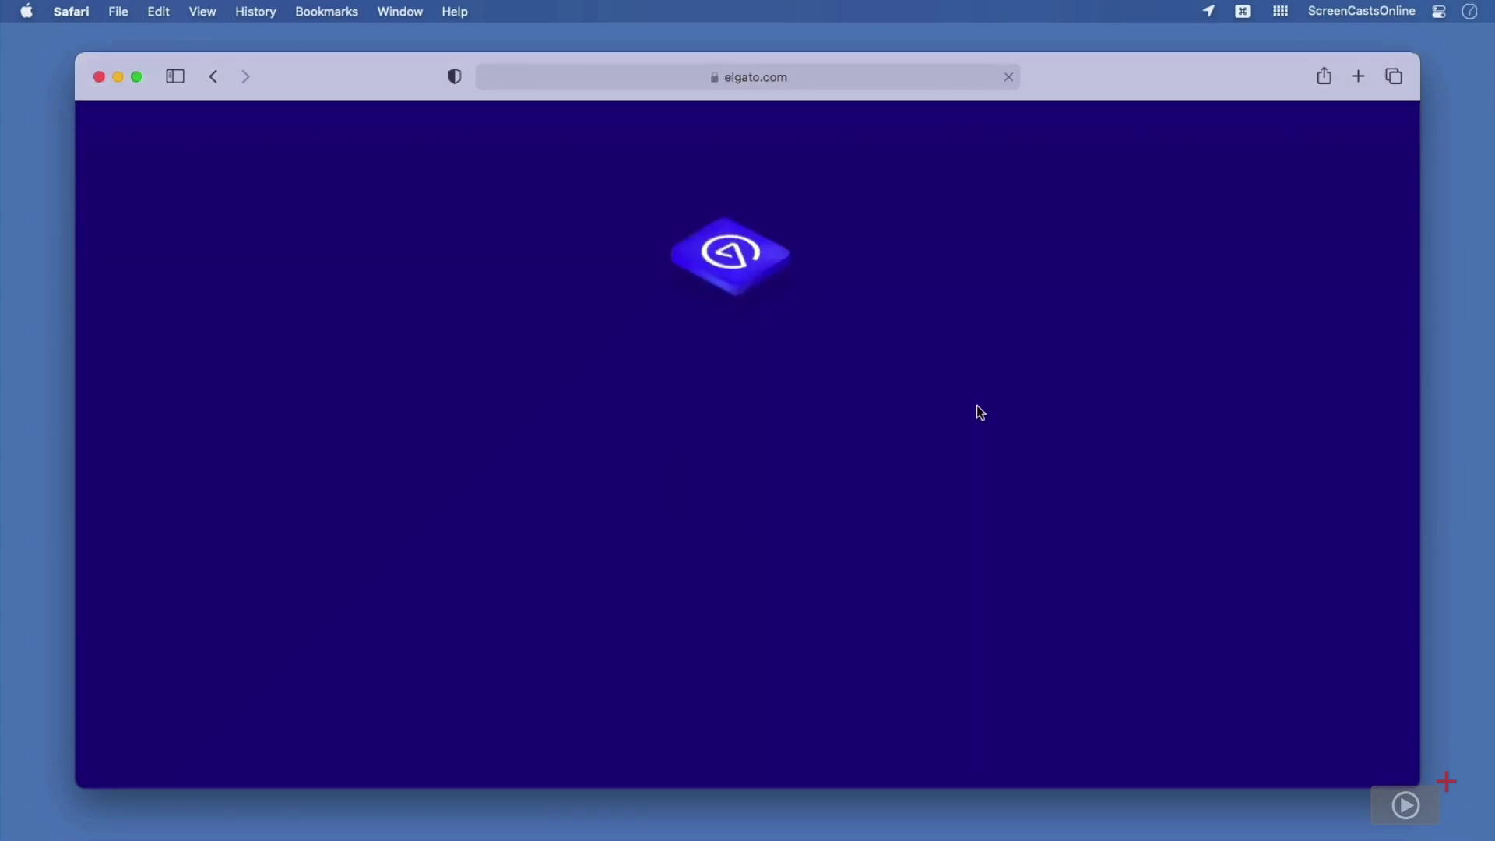
pyautogui.scroll(-4, 979, 413)
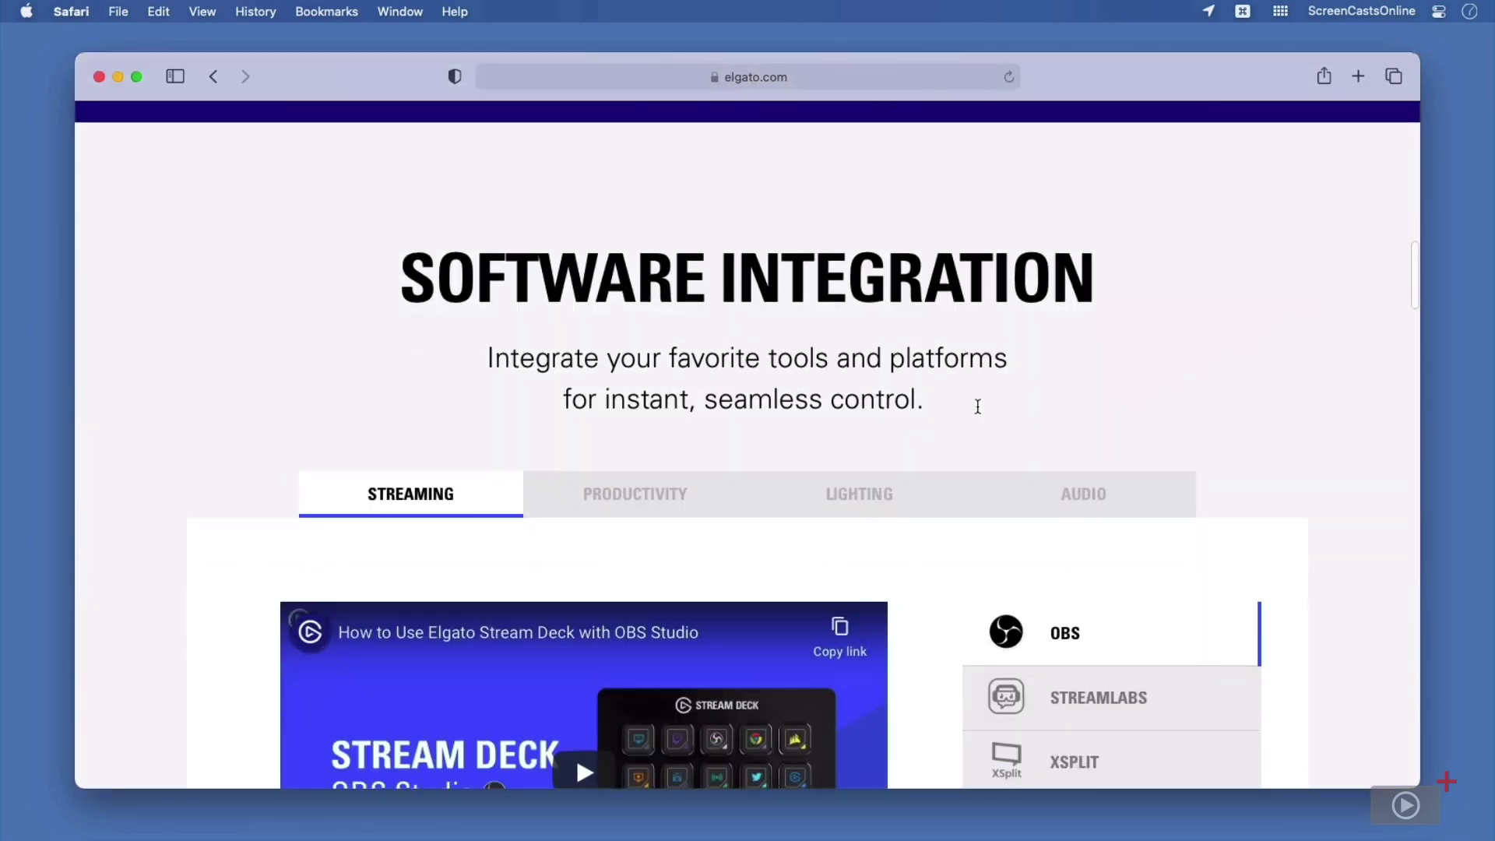
pyautogui.scroll(-1, 980, 412)
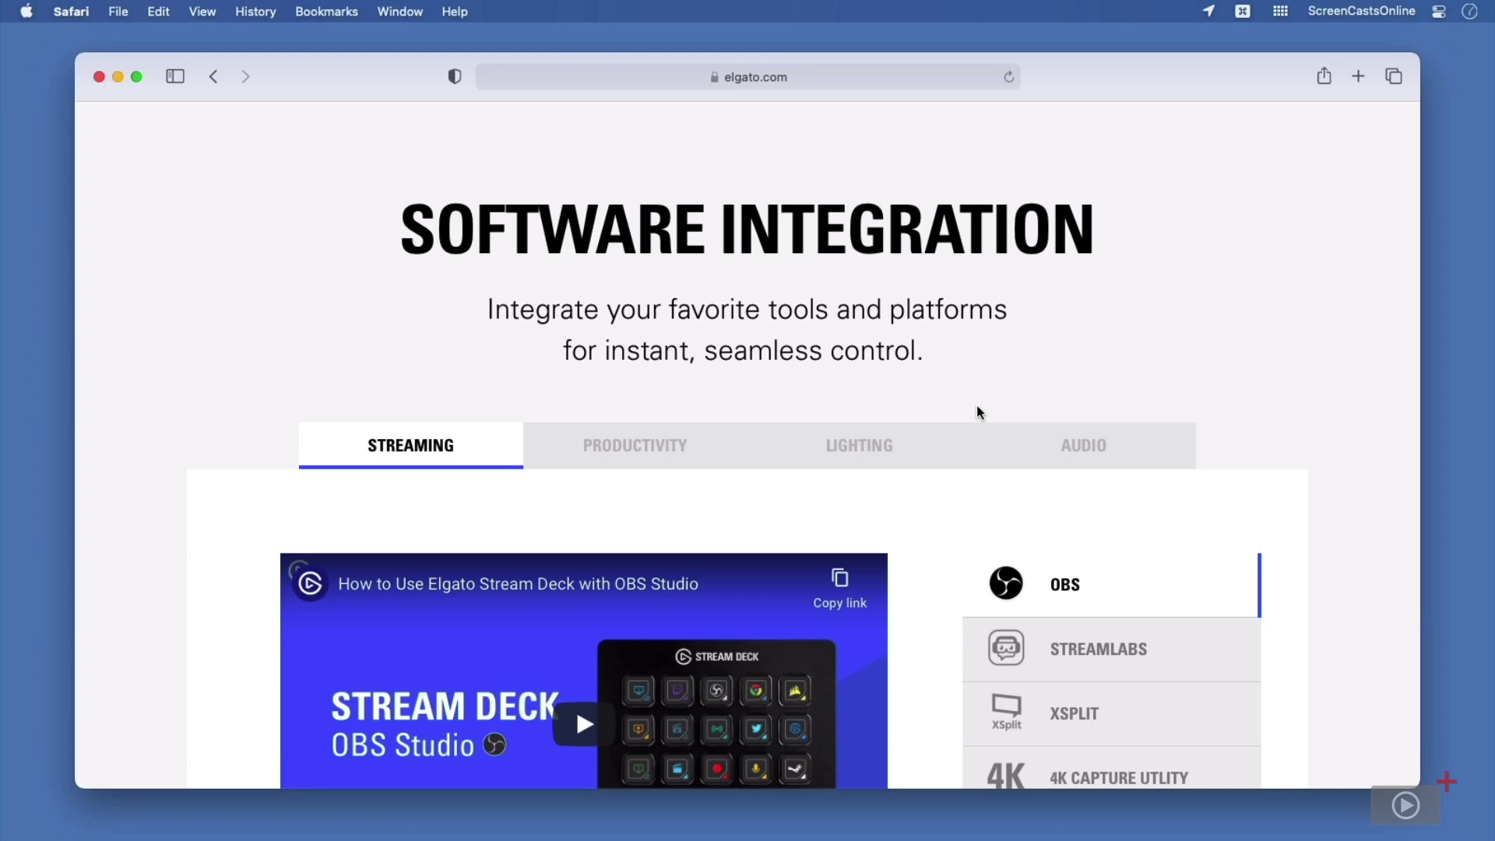
pyautogui.scroll(-3, 936, 521)
pyautogui.scroll(-4, 936, 518)
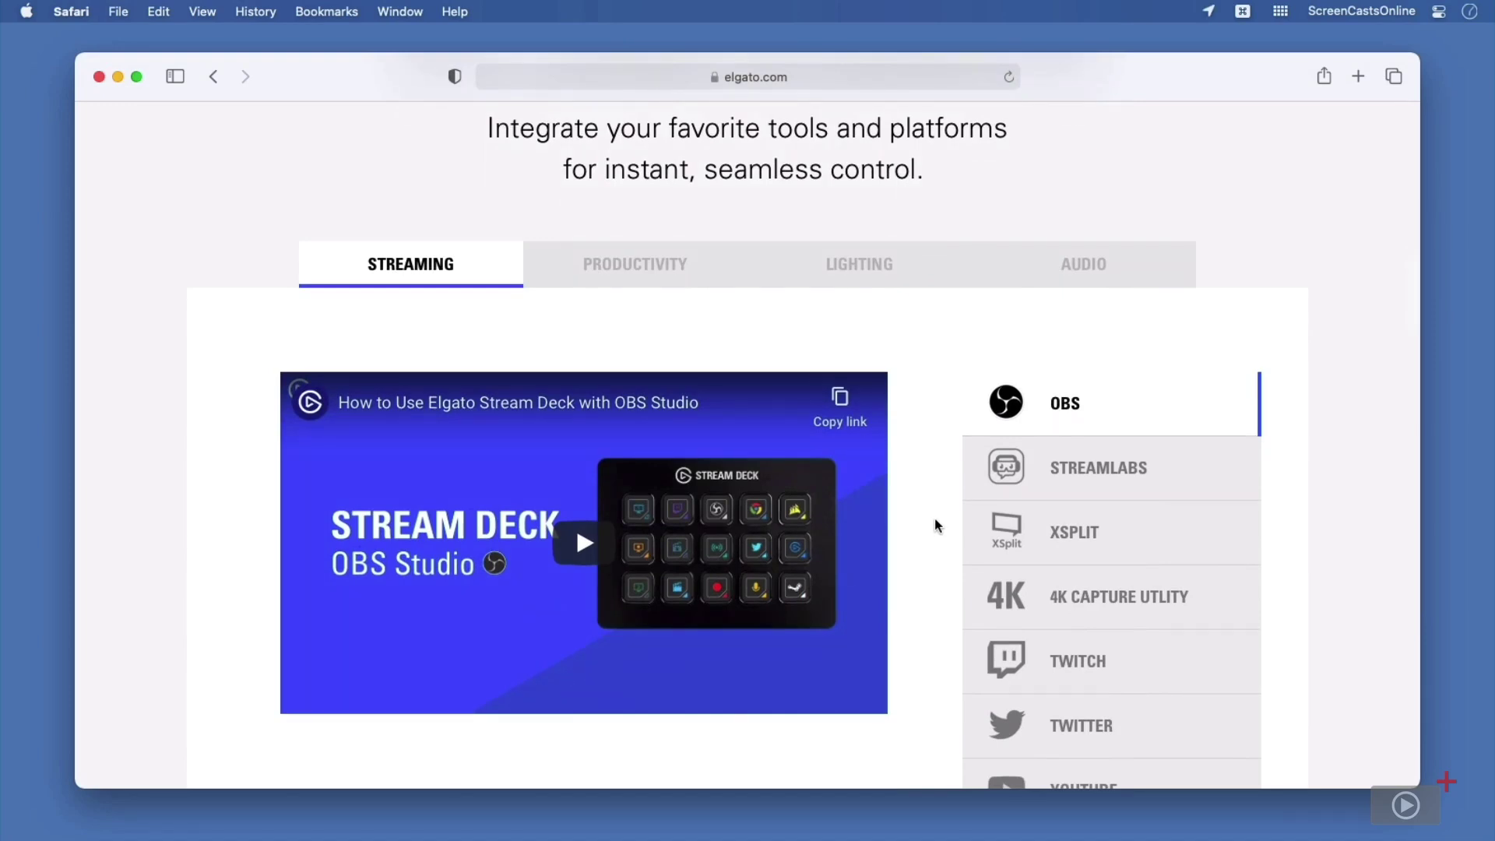
pyautogui.scroll(-1, 936, 525)
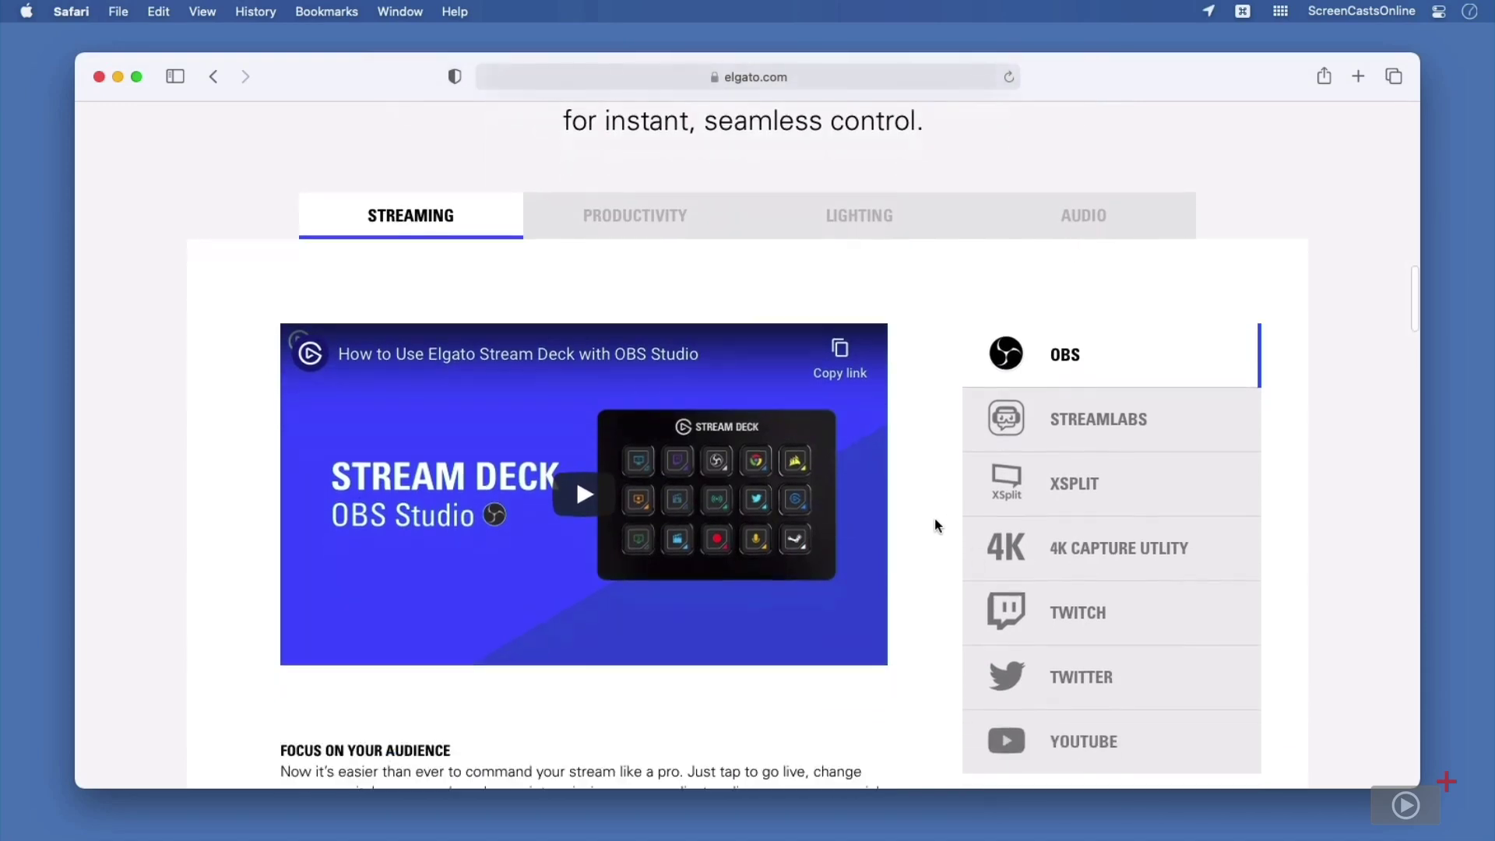
# Step: Preview the Twitter and YouTube integration videos, then scroll past the Productivity video to Setup and Customization
pyautogui.click(1075, 673)
pyautogui.click(1101, 741)
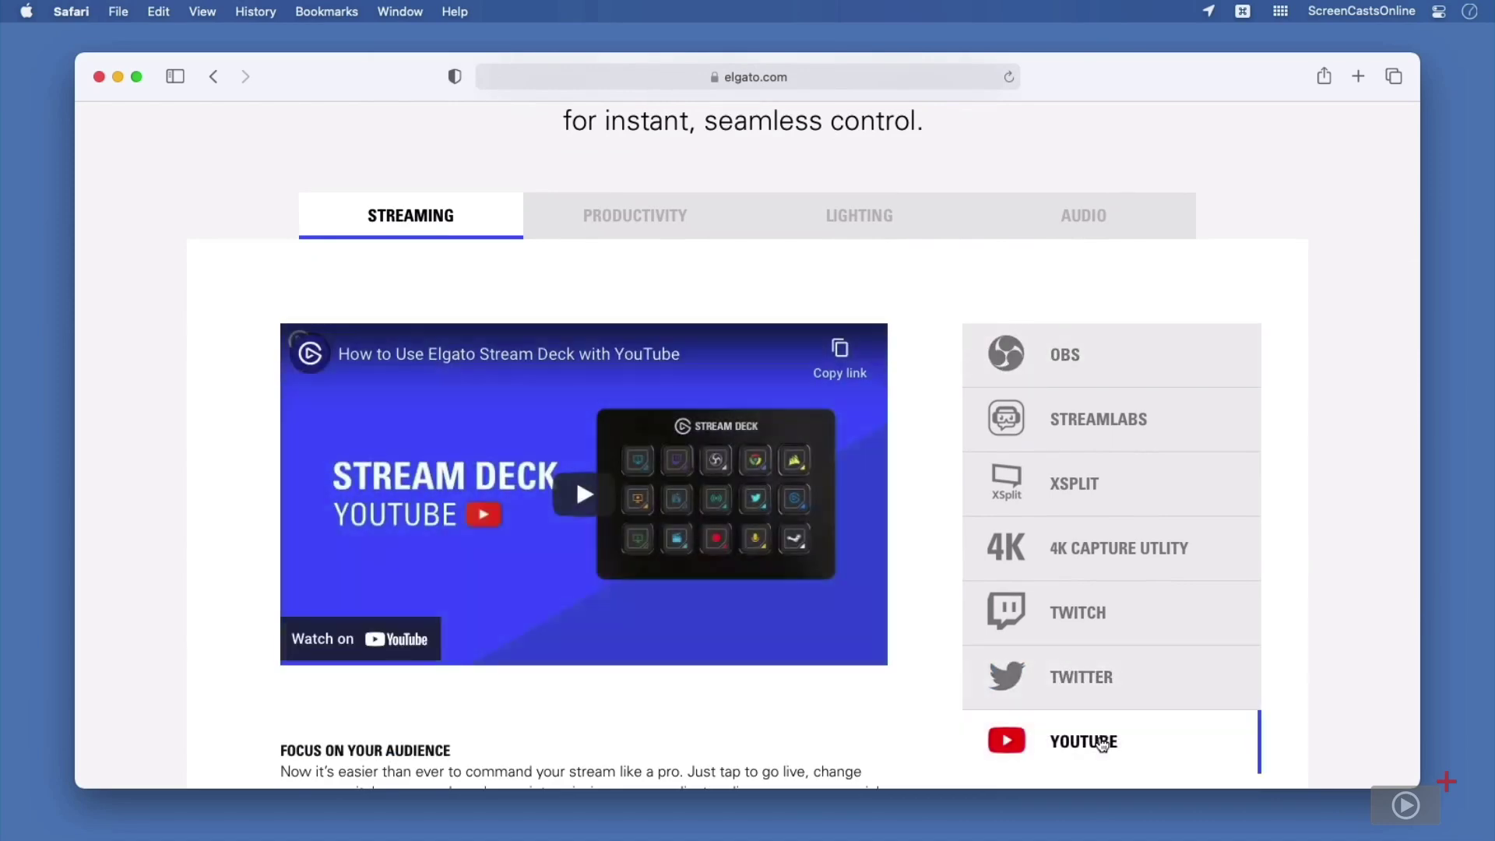
pyautogui.click(634, 217)
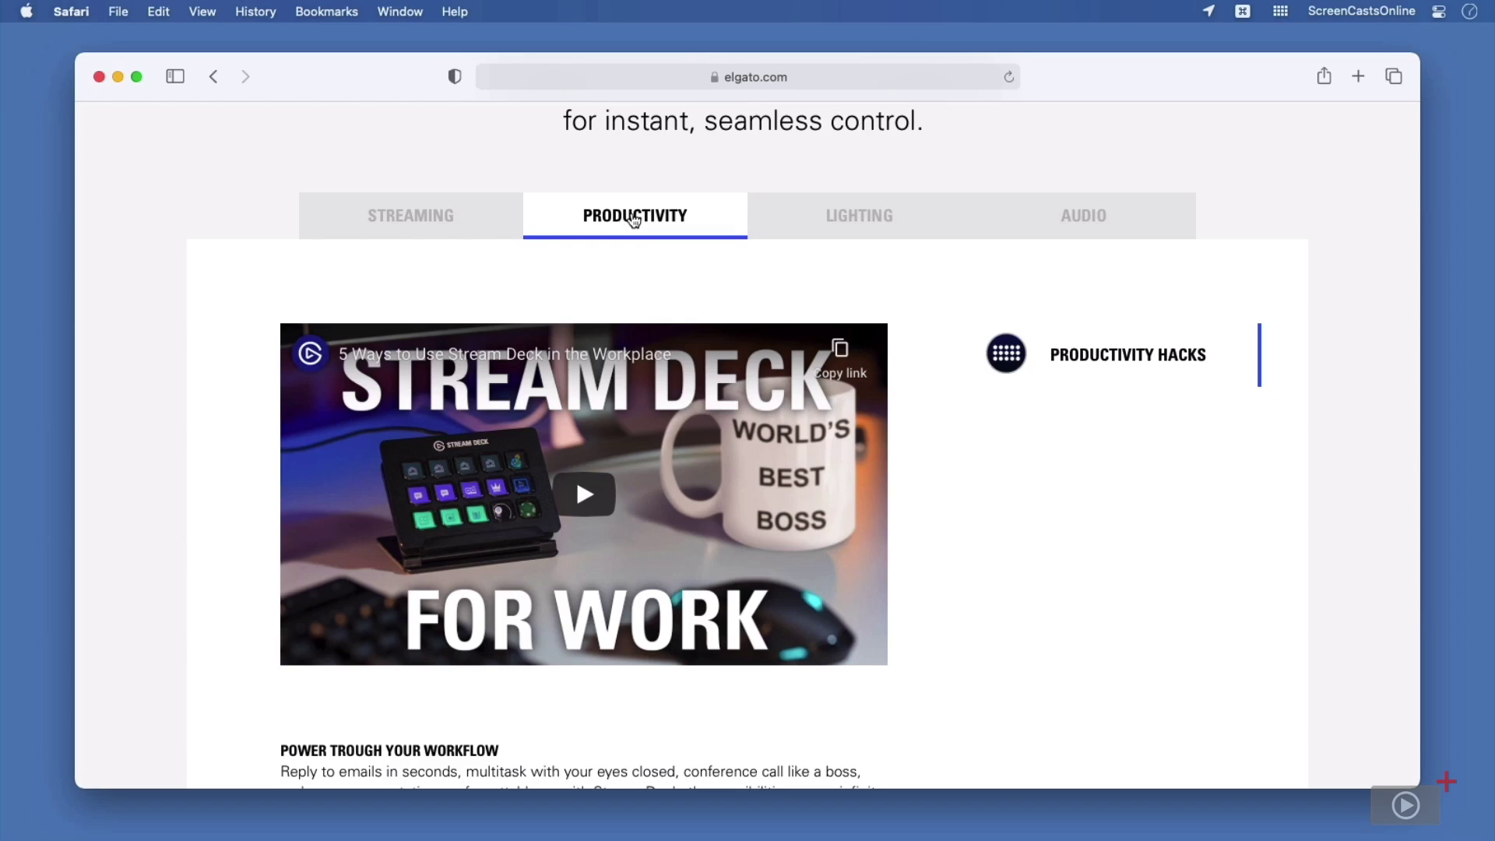
pyautogui.scroll(-5, 634, 220)
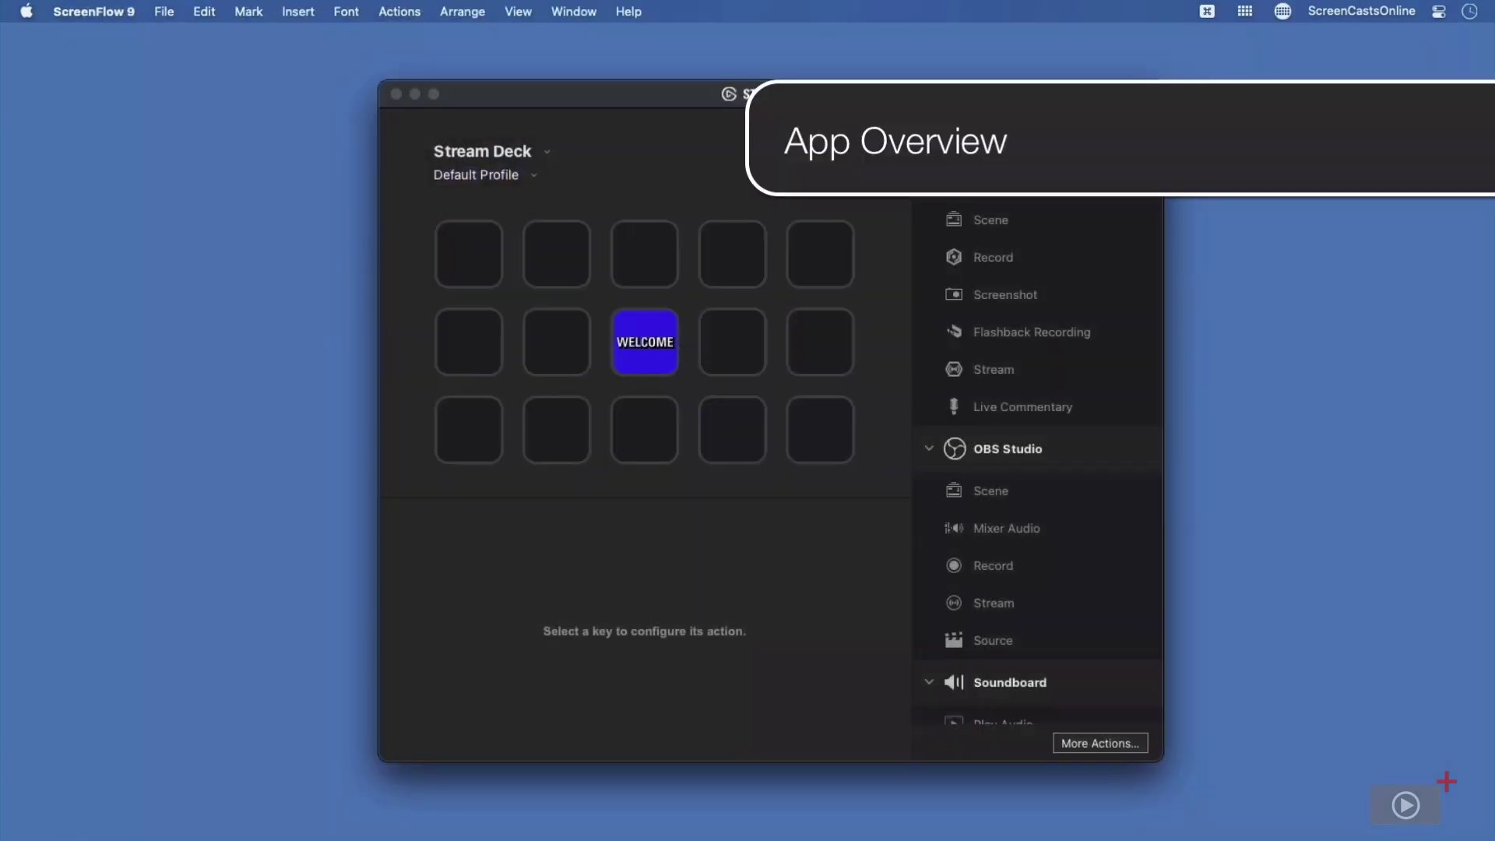
pyautogui.click(1283, 10)
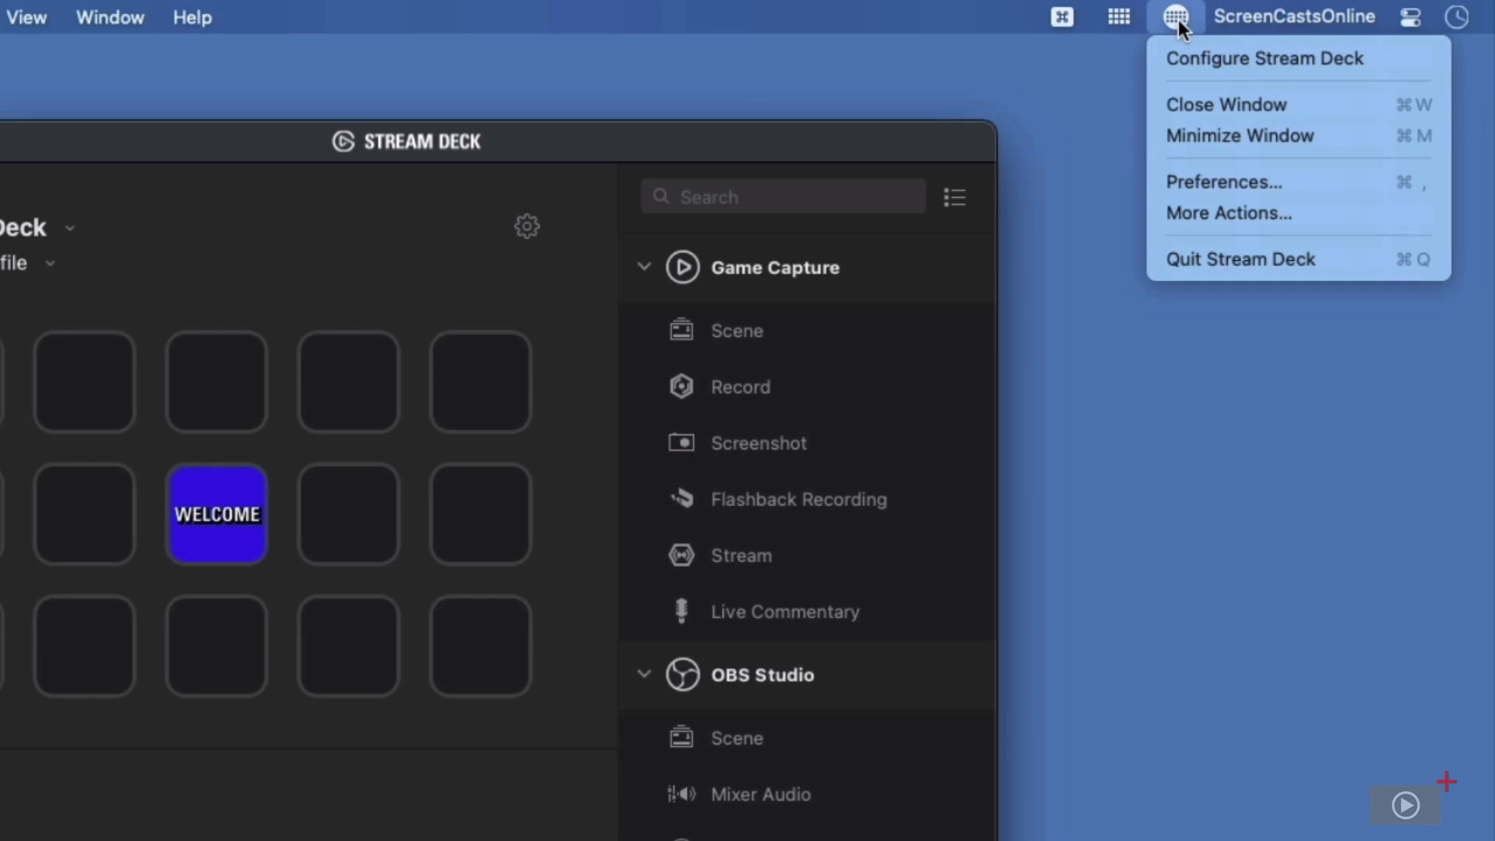
pyautogui.click(1183, 56)
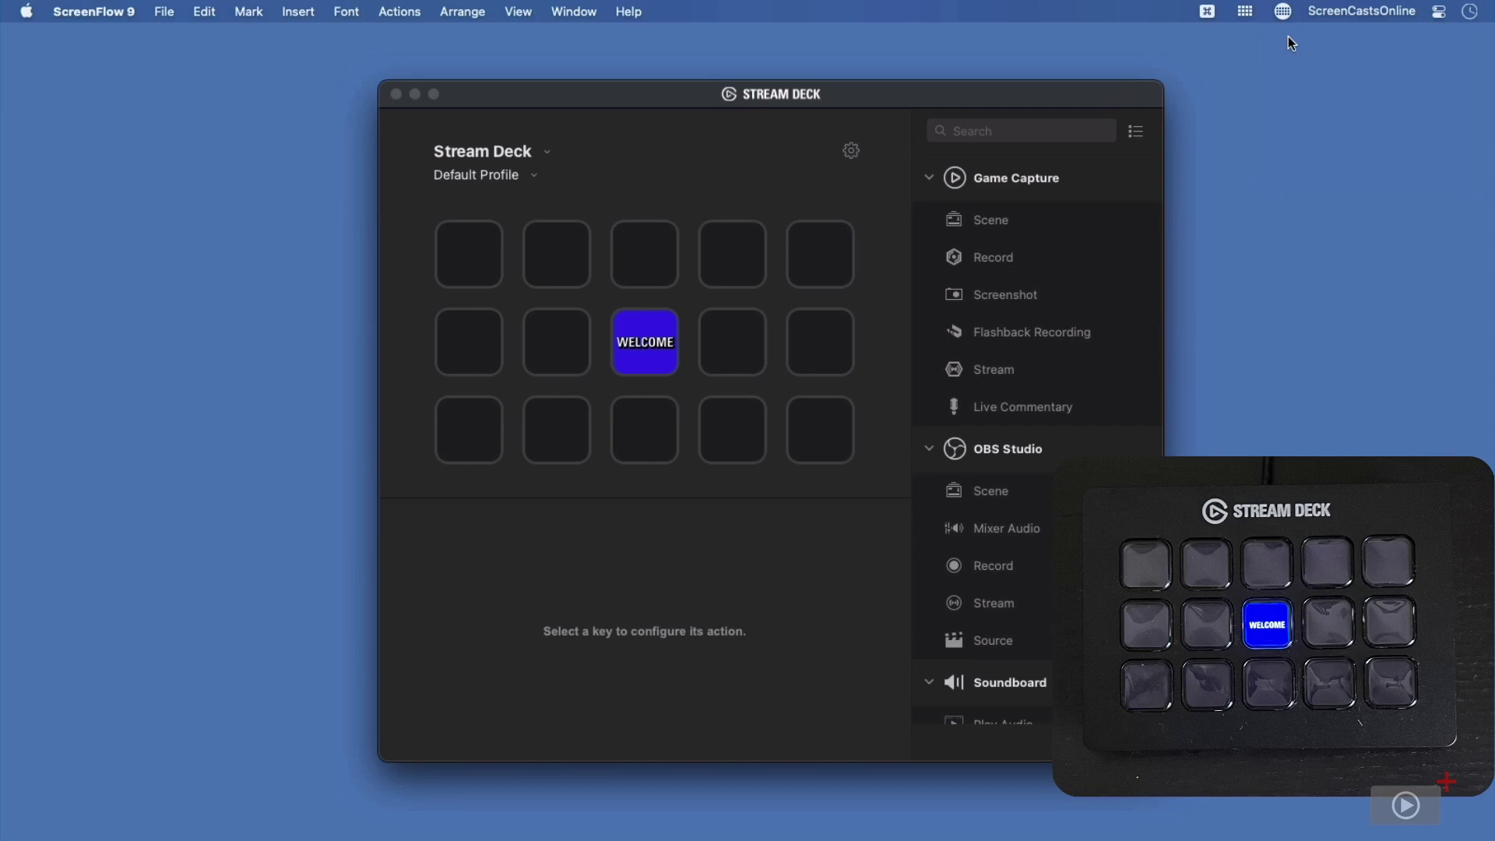
# Step: Inspect the WELCOME key's Website action link, then look through the device and Default Profile dropdowns
pyautogui.click(667, 324)
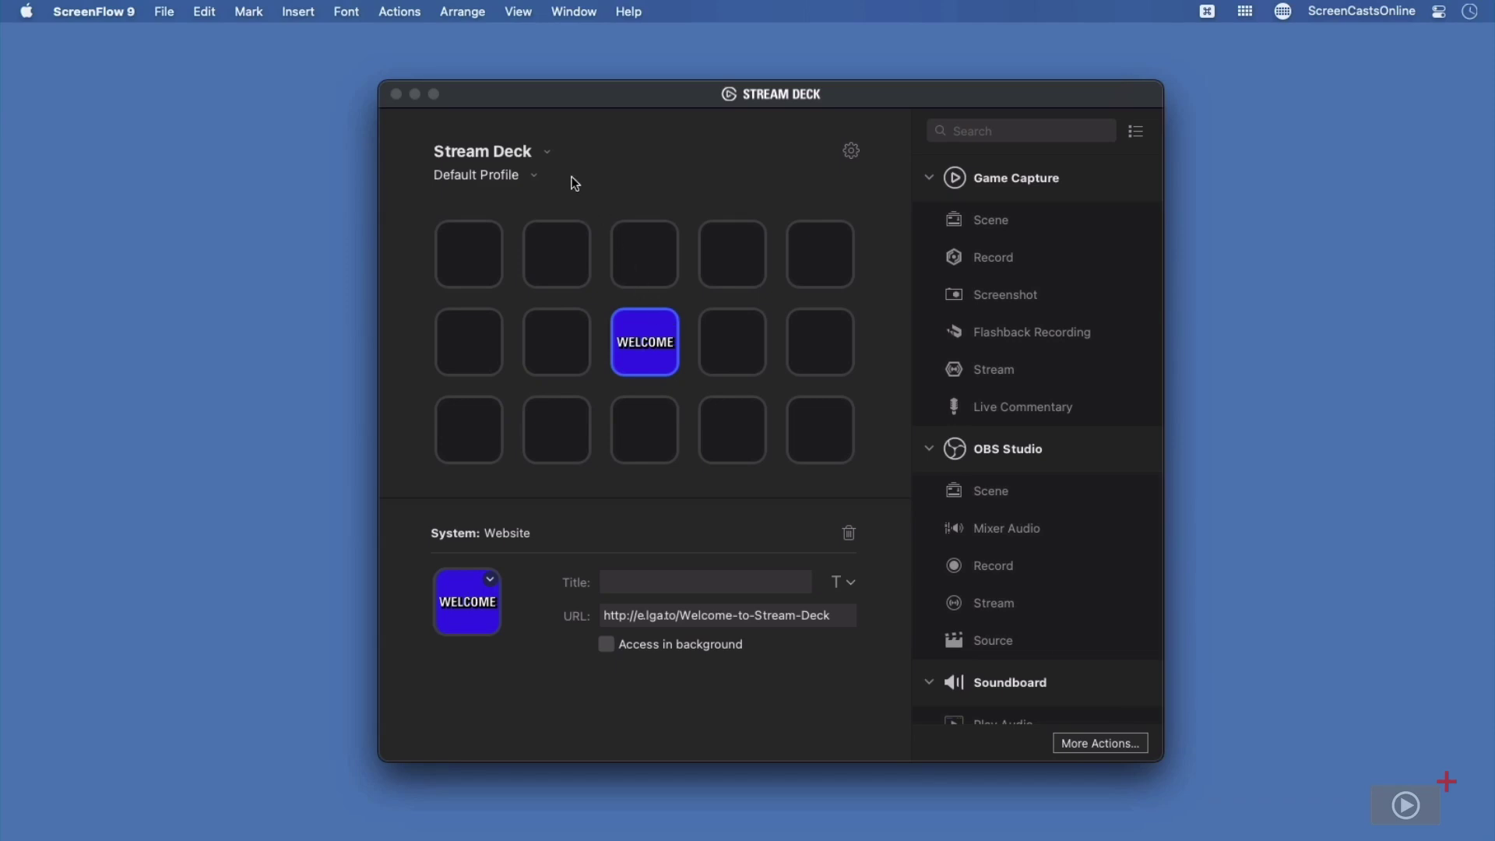
pyautogui.click(548, 155)
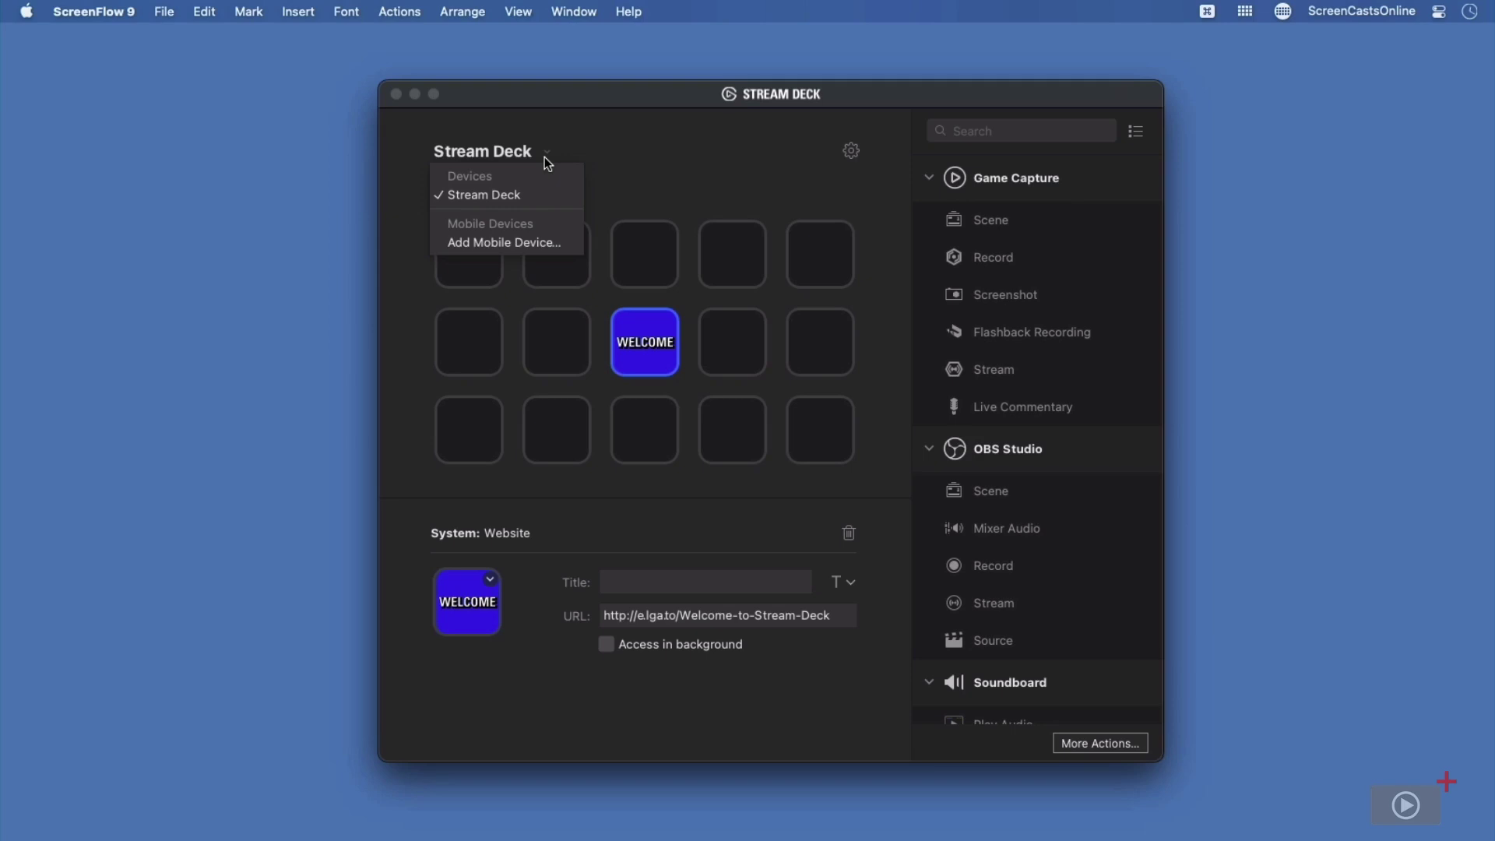
pyautogui.click(545, 157)
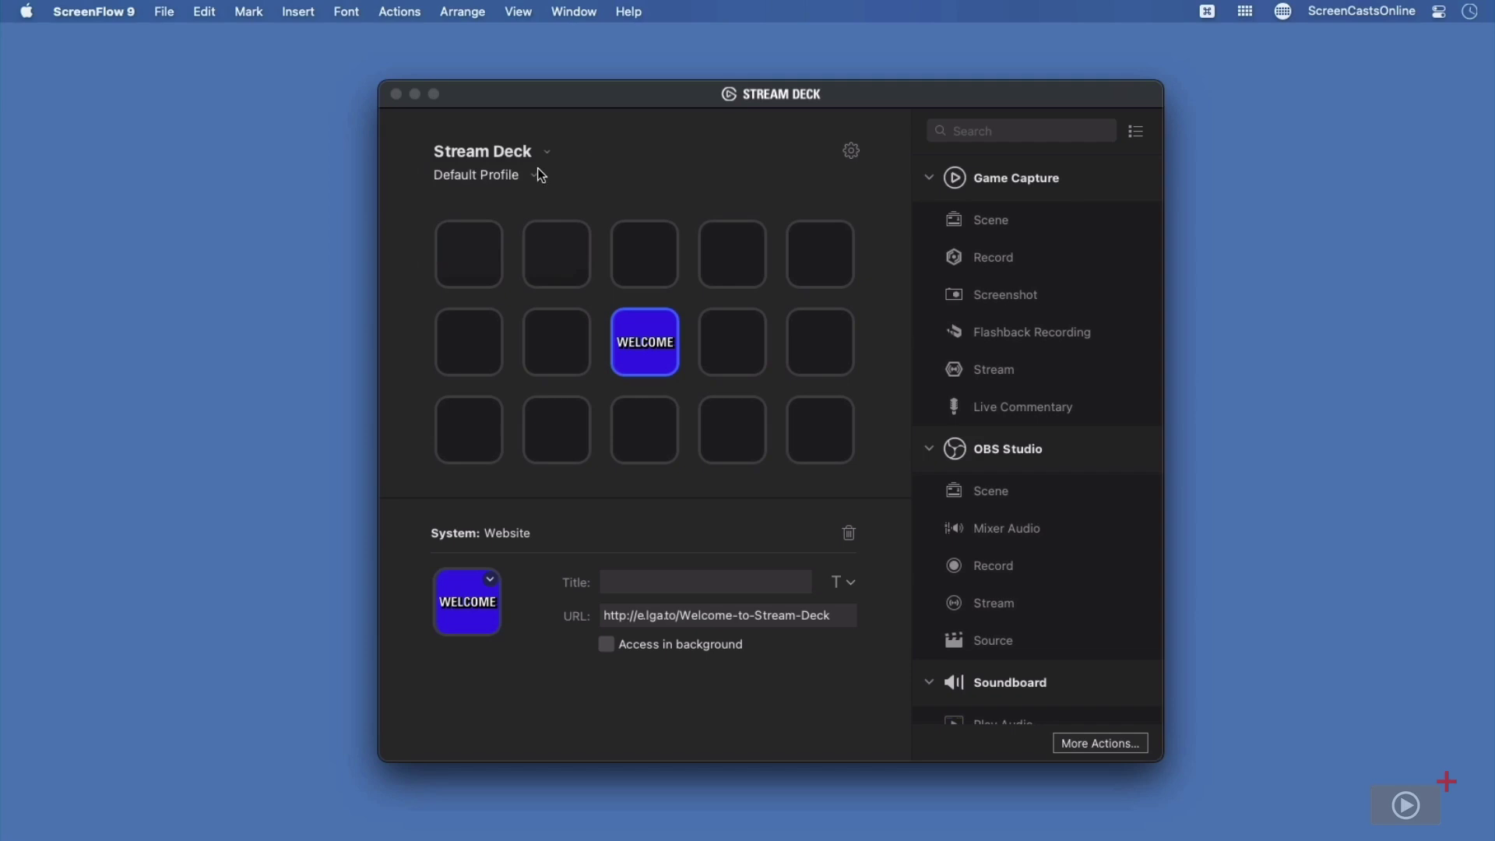
pyautogui.click(534, 178)
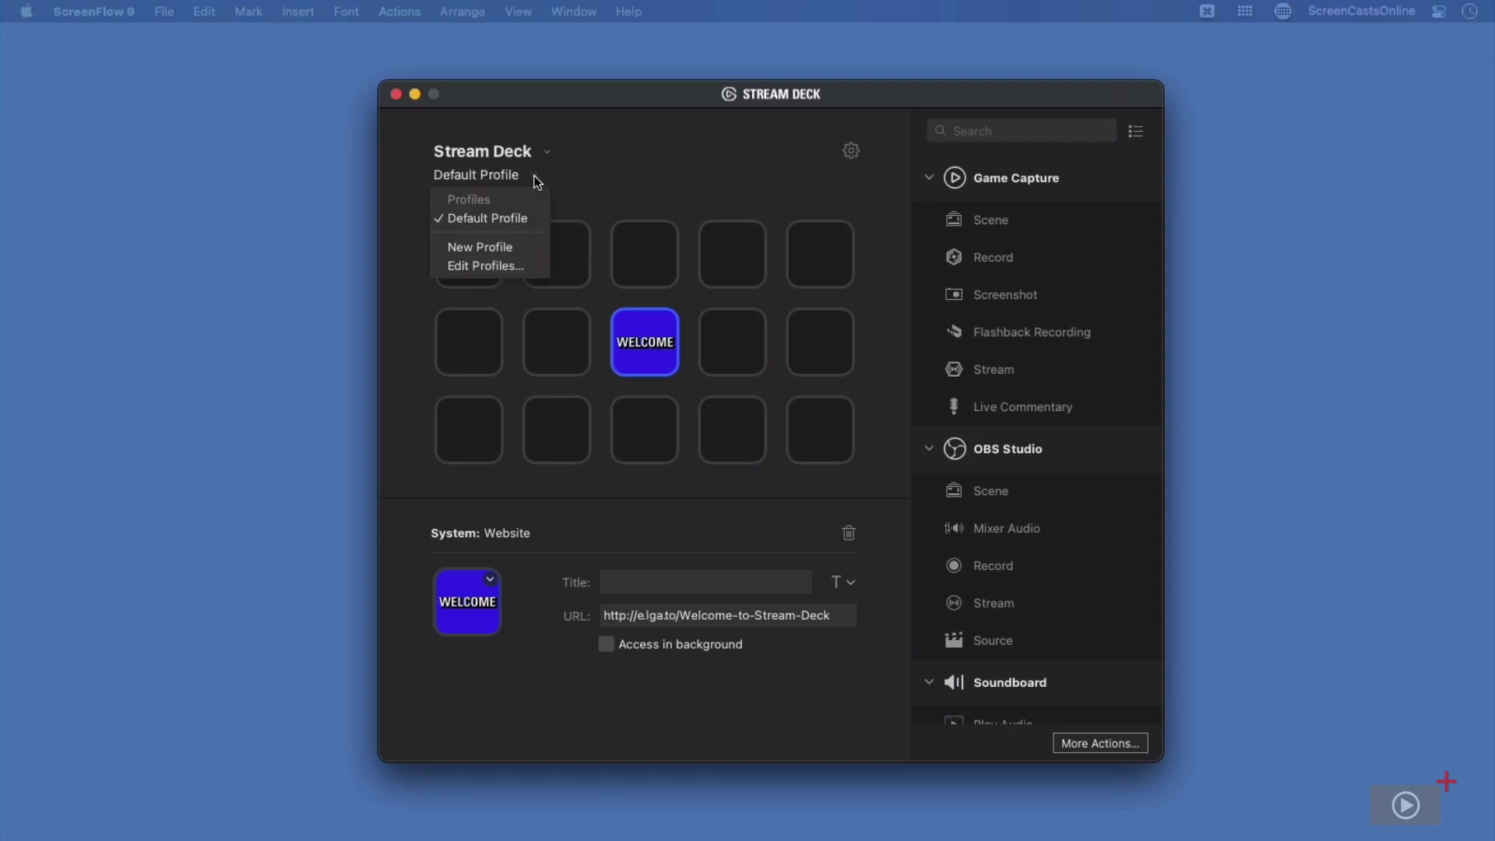
pyautogui.click(536, 181)
pyautogui.click(537, 181)
pyautogui.click(536, 182)
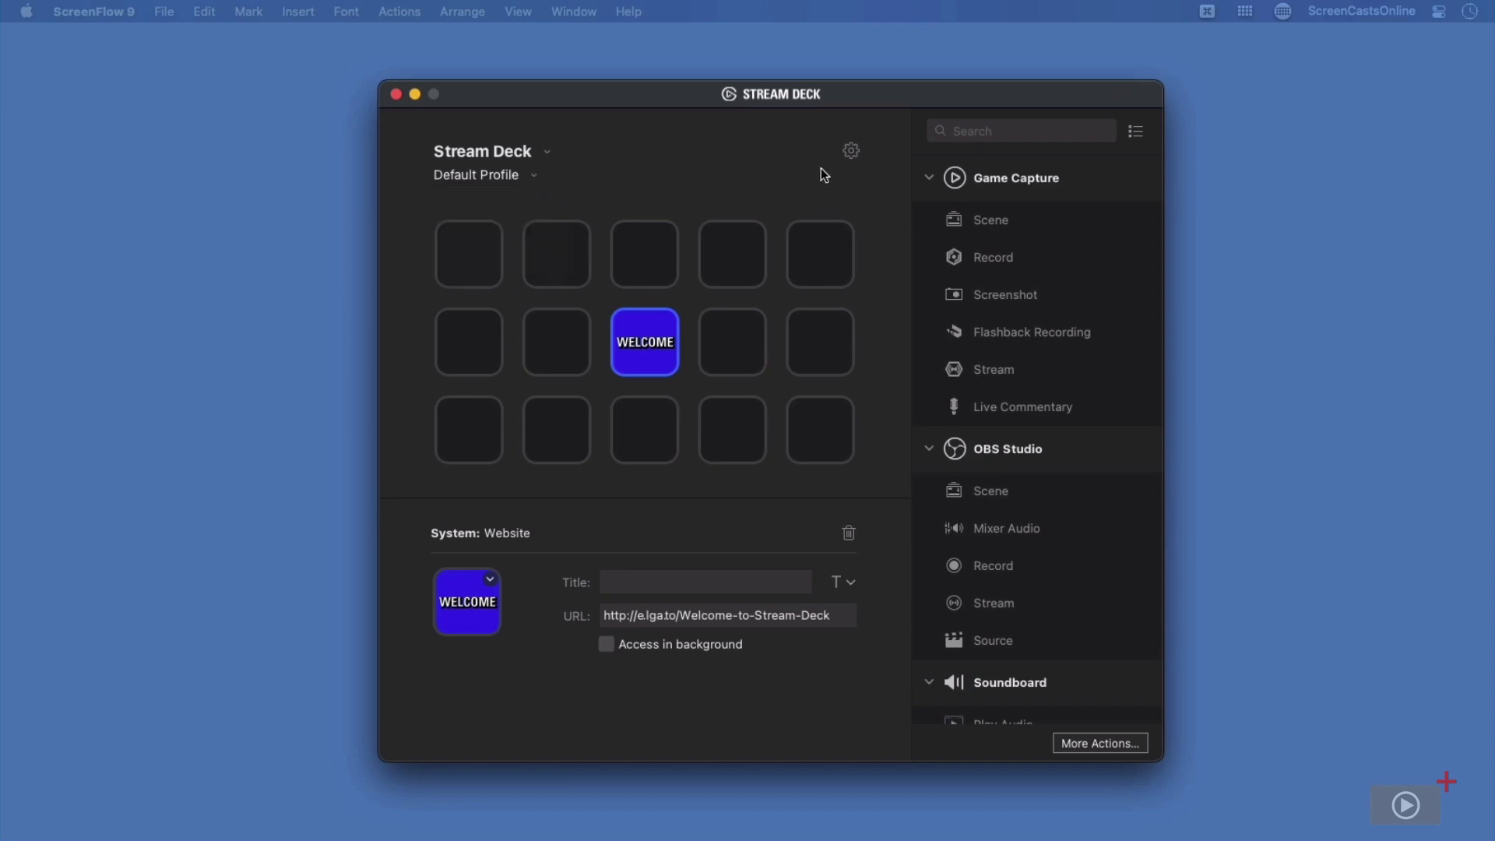
# Step: Confirm software 4.9.2 is up to date and put the owner's name before 'Stream Deck' in Device Name
pyautogui.click(851, 152)
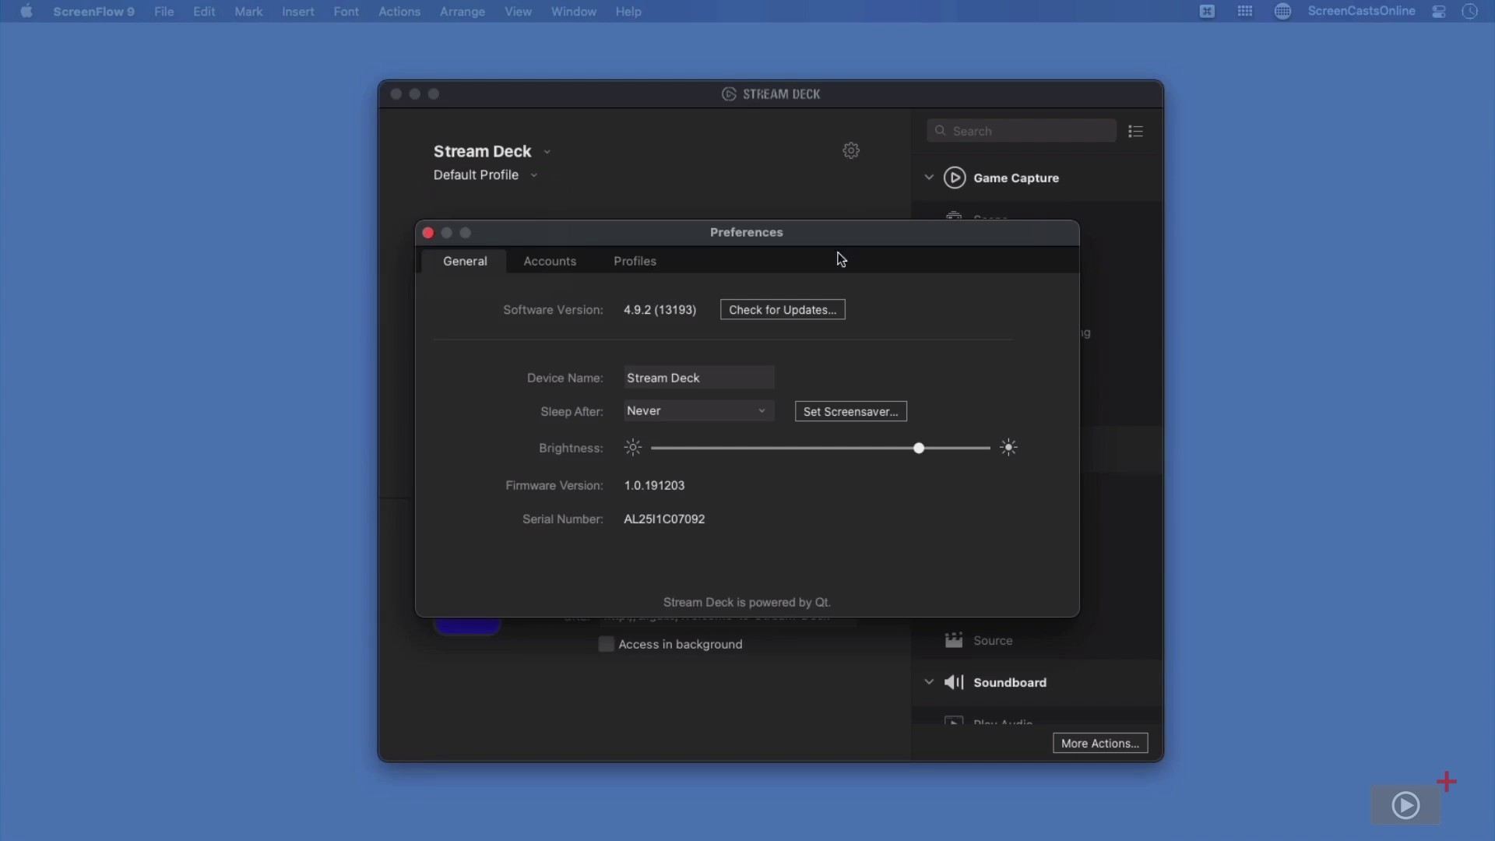
pyautogui.click(821, 311)
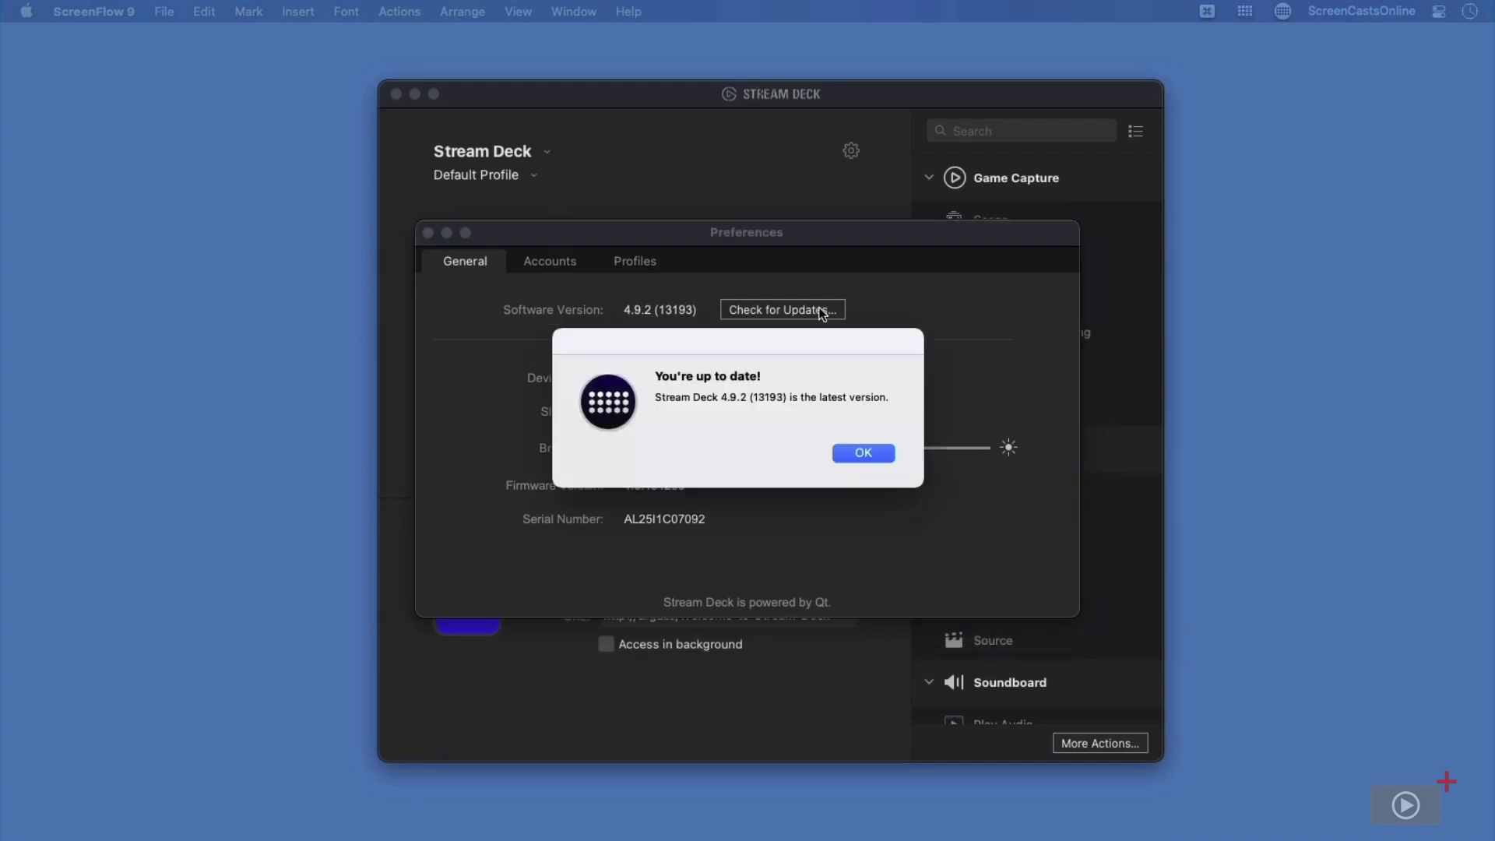
pyautogui.click(861, 454)
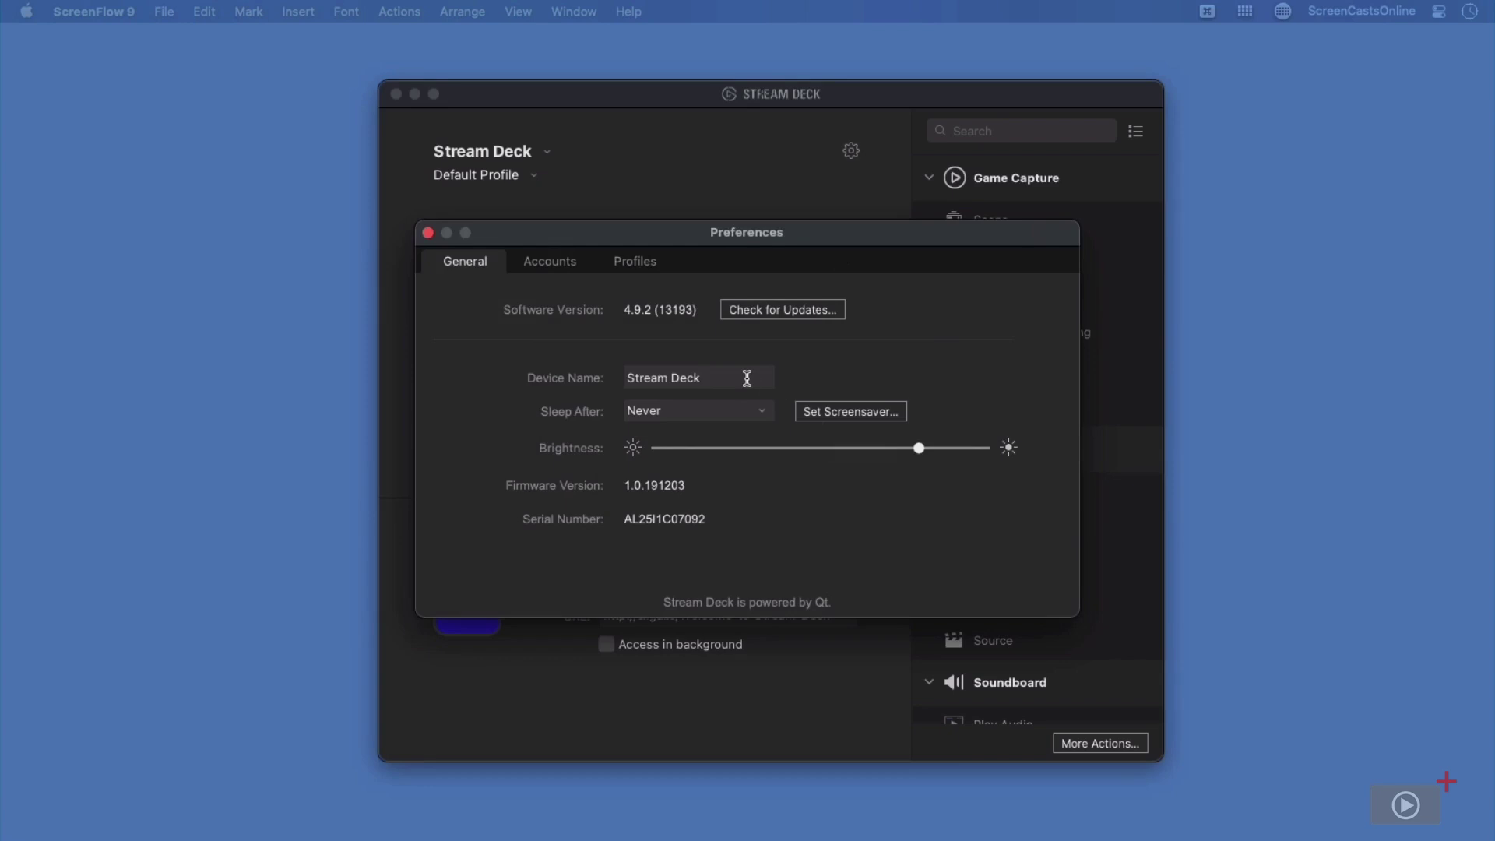
pyautogui.write("Rosemary's")
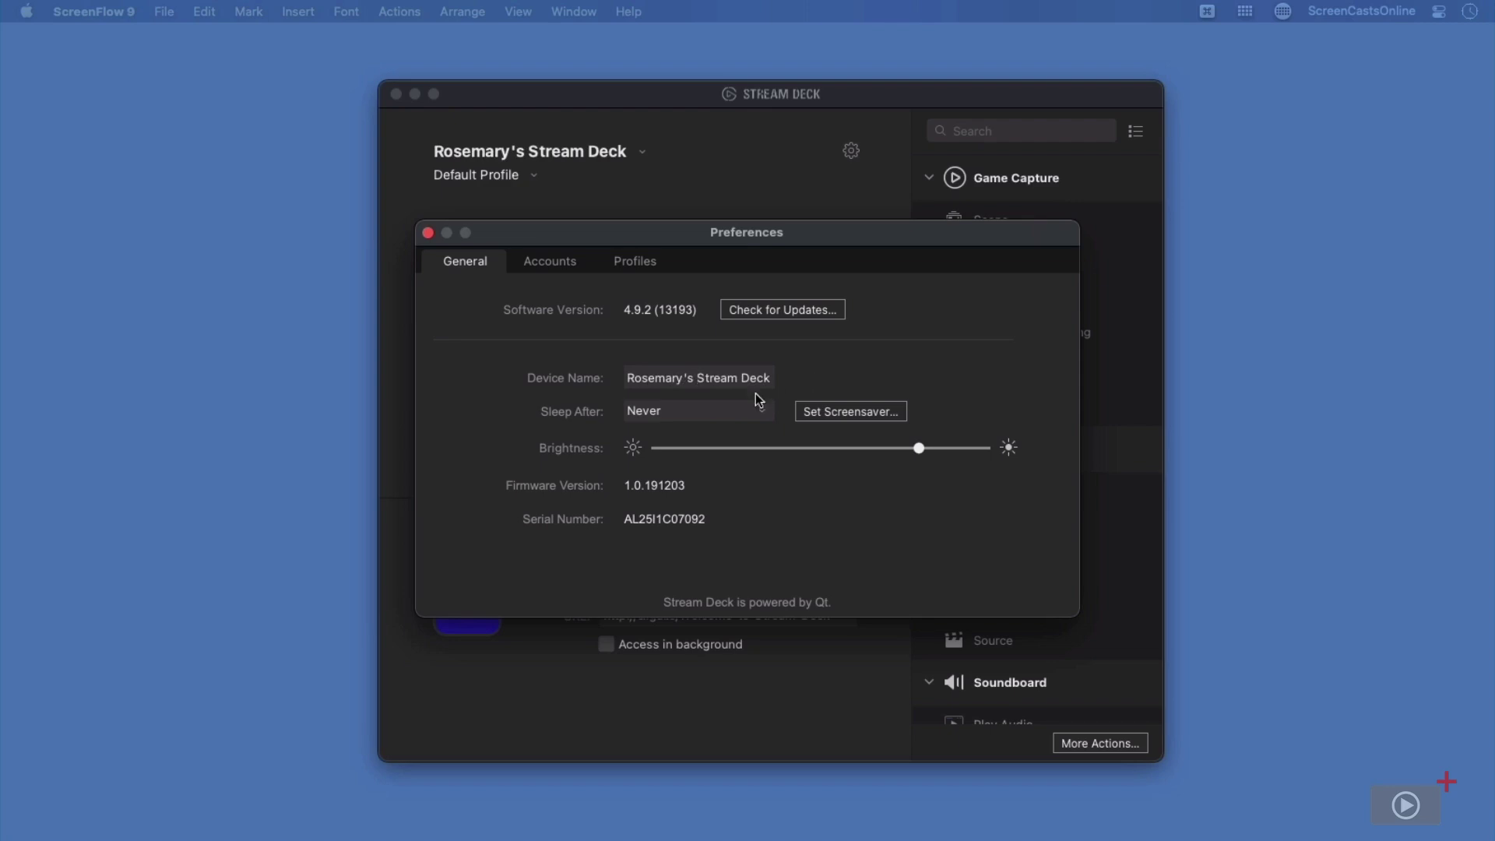
pyautogui.click(717, 411)
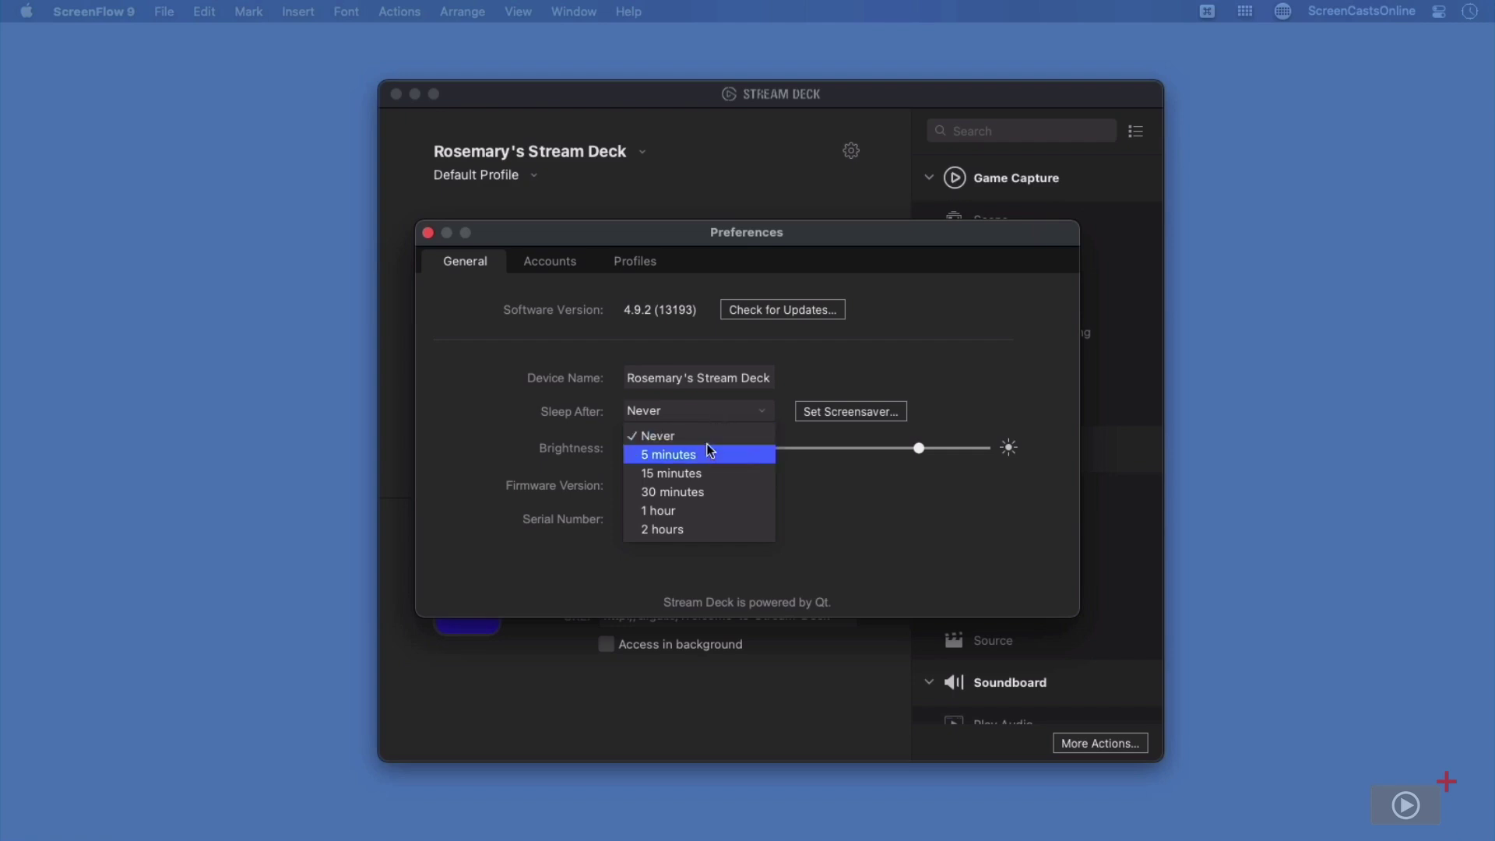
# Step: Set Sleep After to 30 minutes and cancel choosing a screensaver image
pyautogui.click(704, 491)
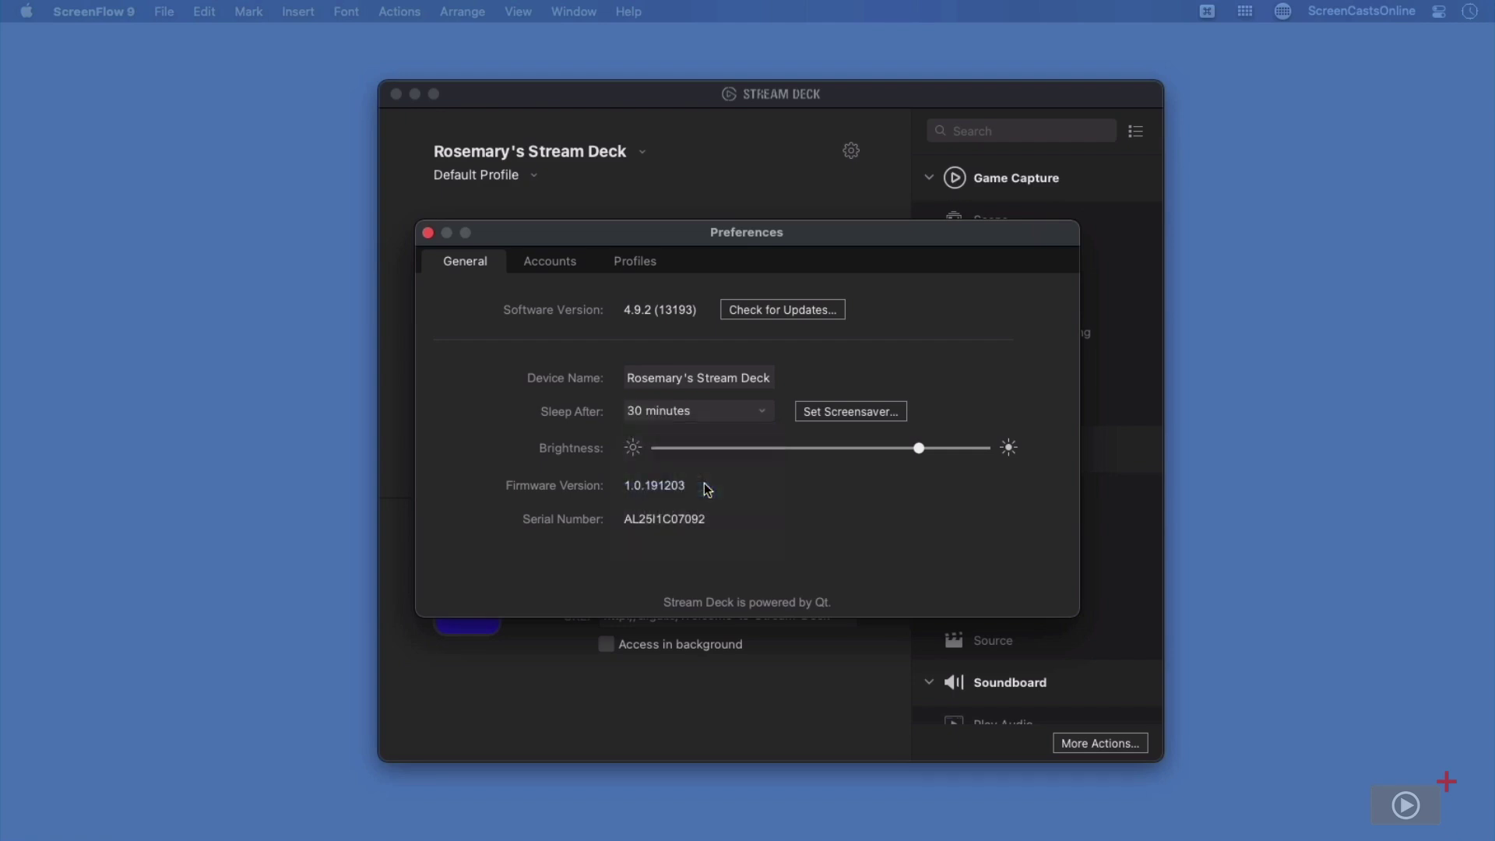
pyautogui.click(844, 409)
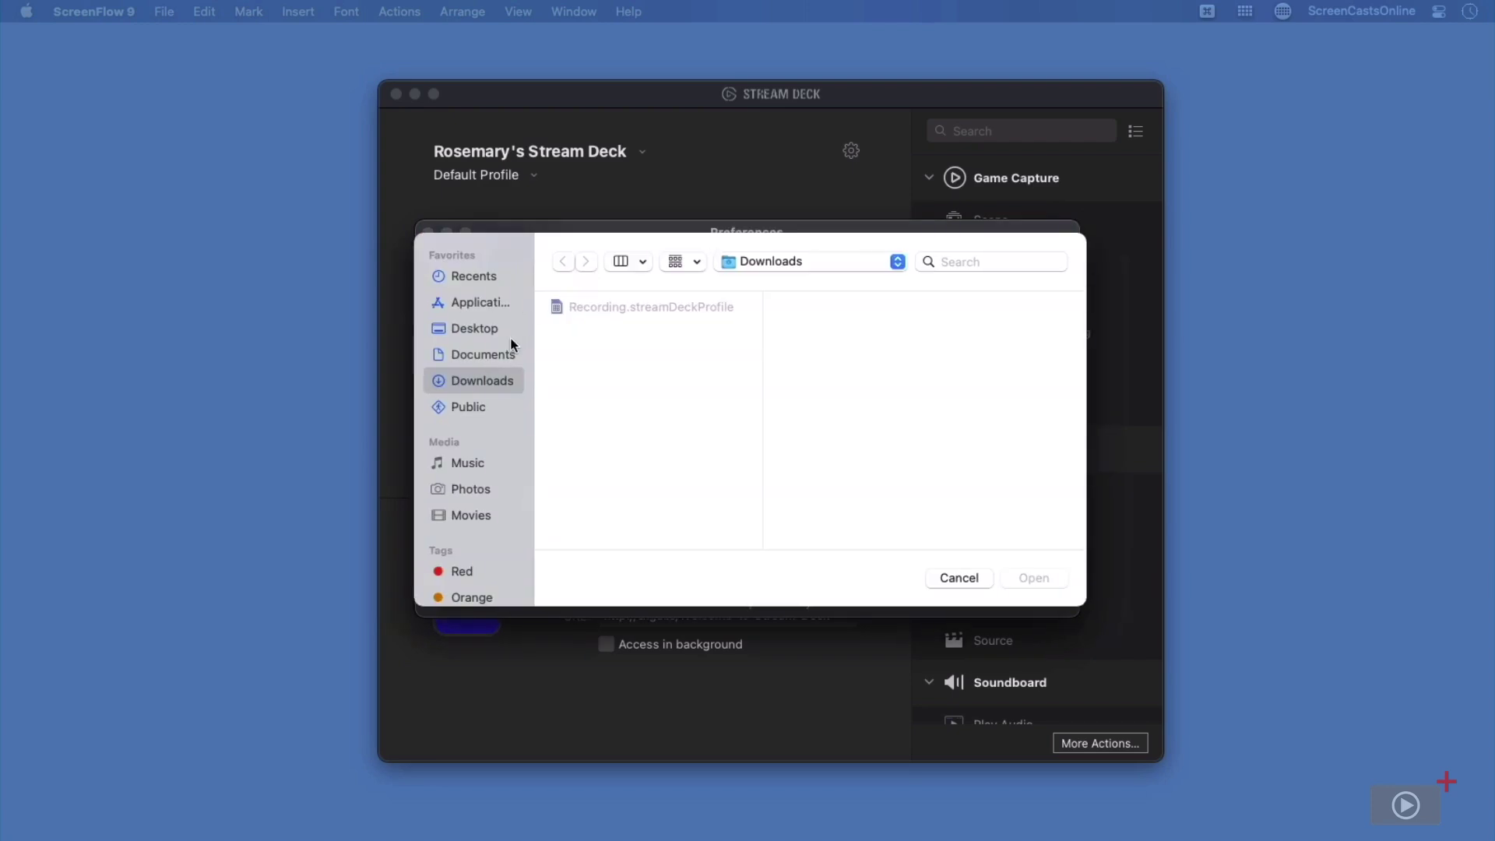
pyautogui.click(947, 581)
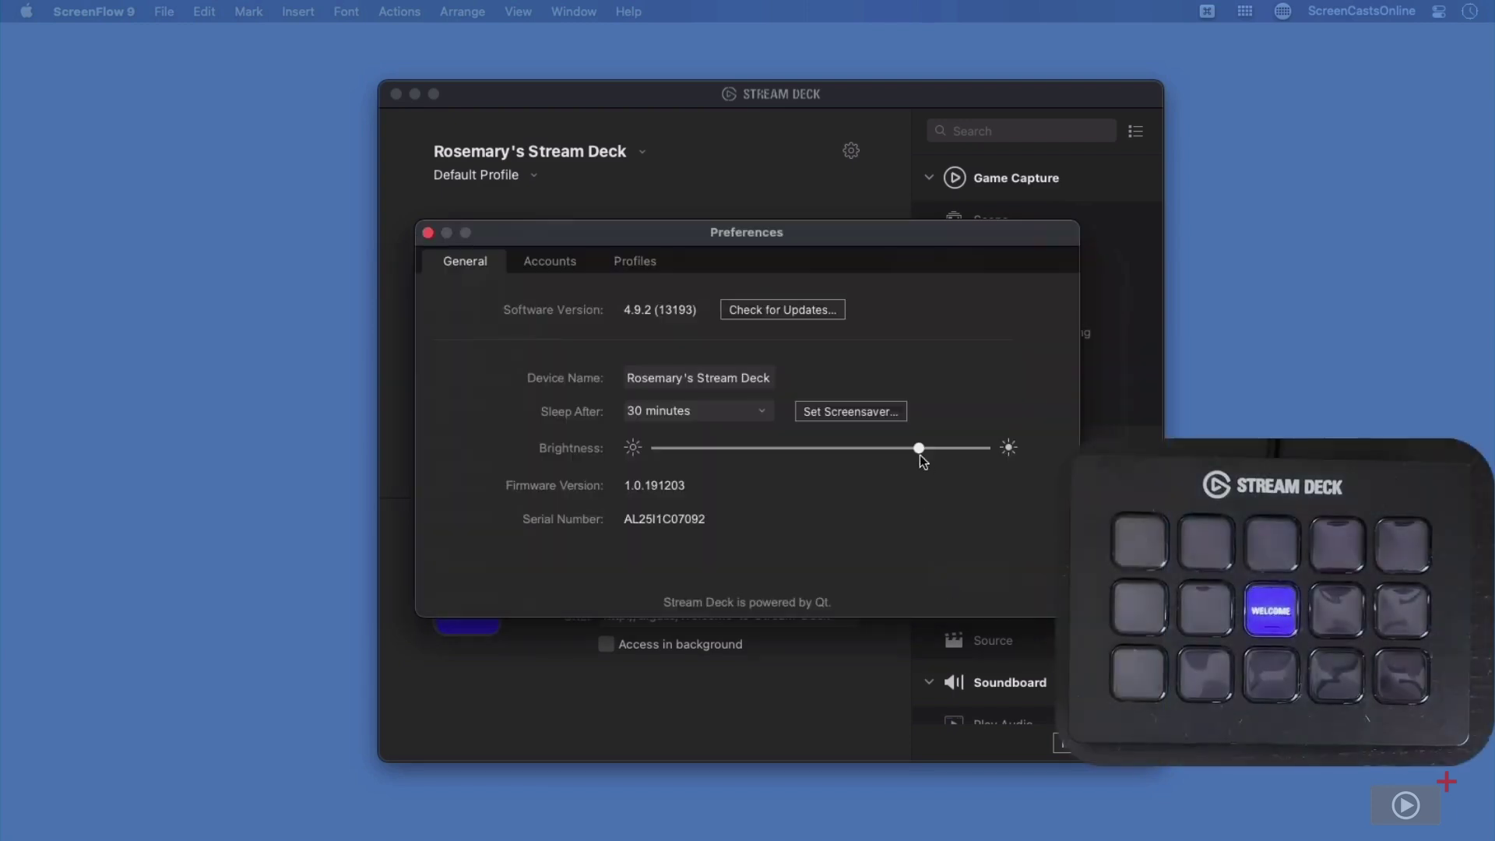
# Step: Try the key brightness at full and near-minimum, then settle it at about three-quarters
pyautogui.moveTo(918, 454); pyautogui.dragTo(1015, 460)
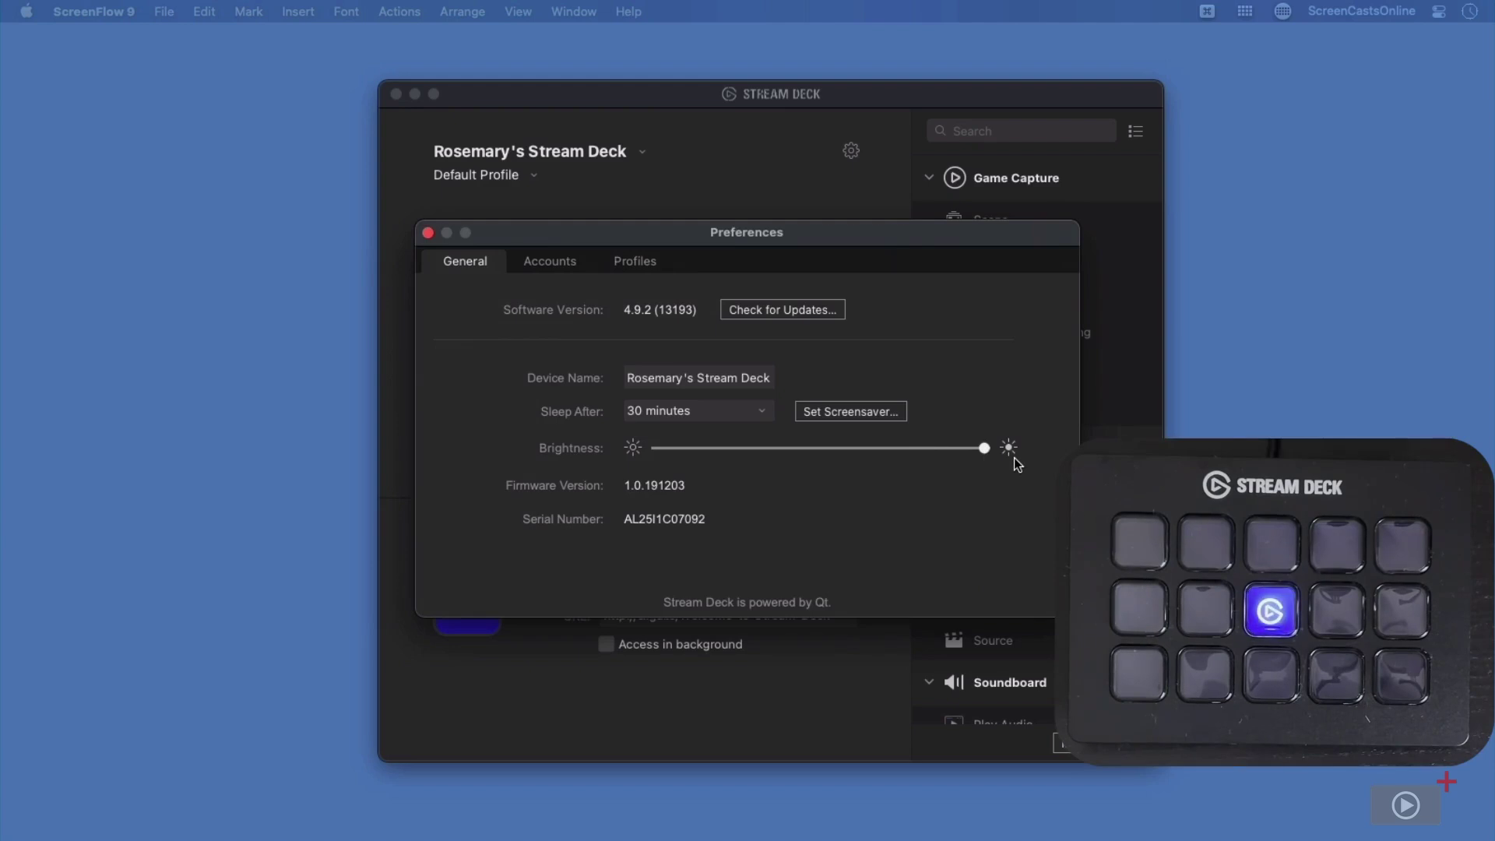
pyautogui.moveTo(984, 448); pyautogui.dragTo(644, 447)
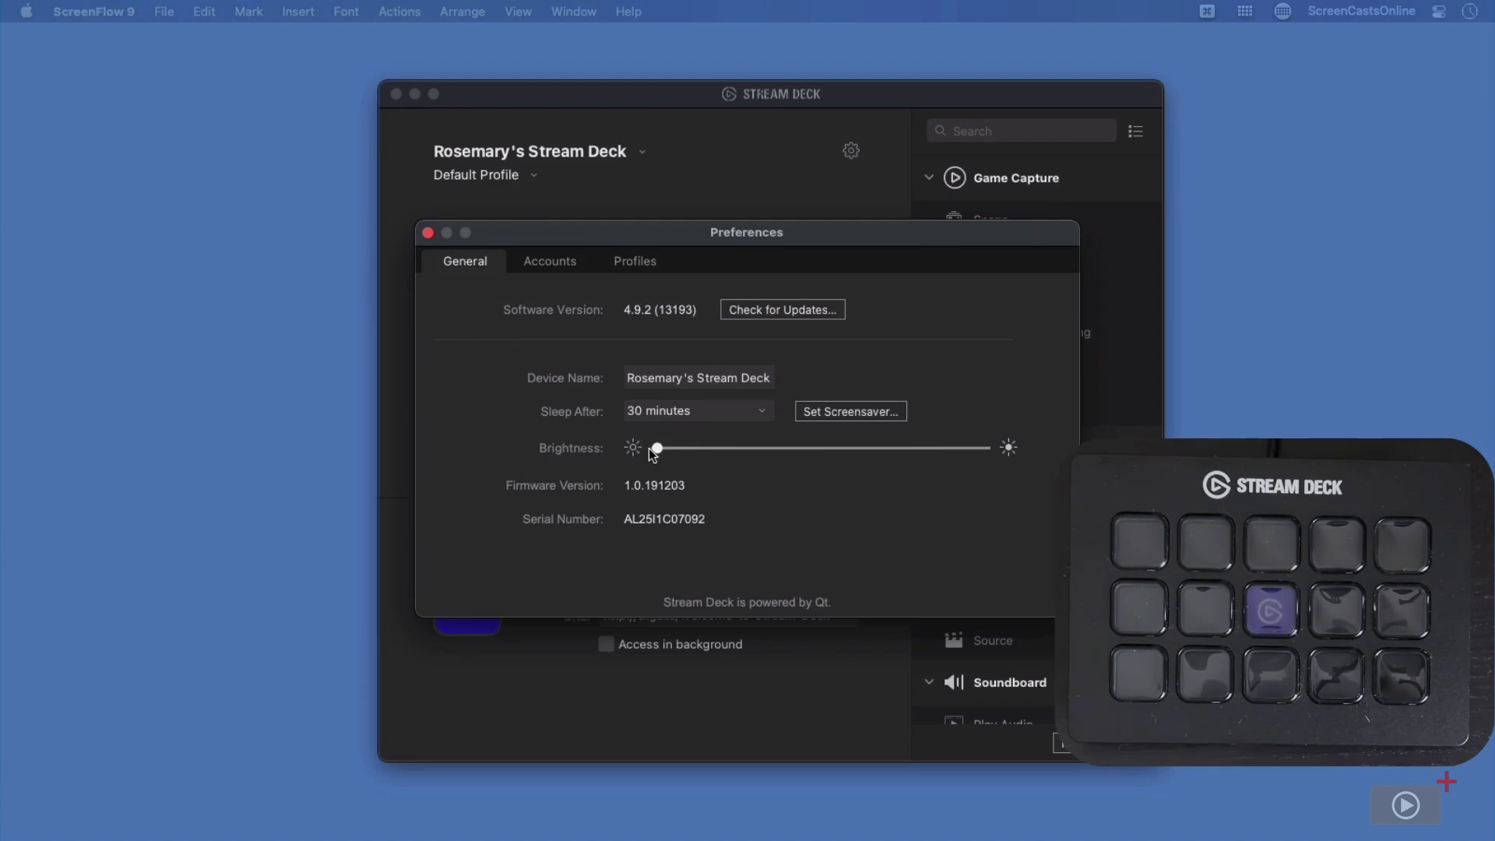
pyautogui.moveTo(649, 450); pyautogui.dragTo(901, 493)
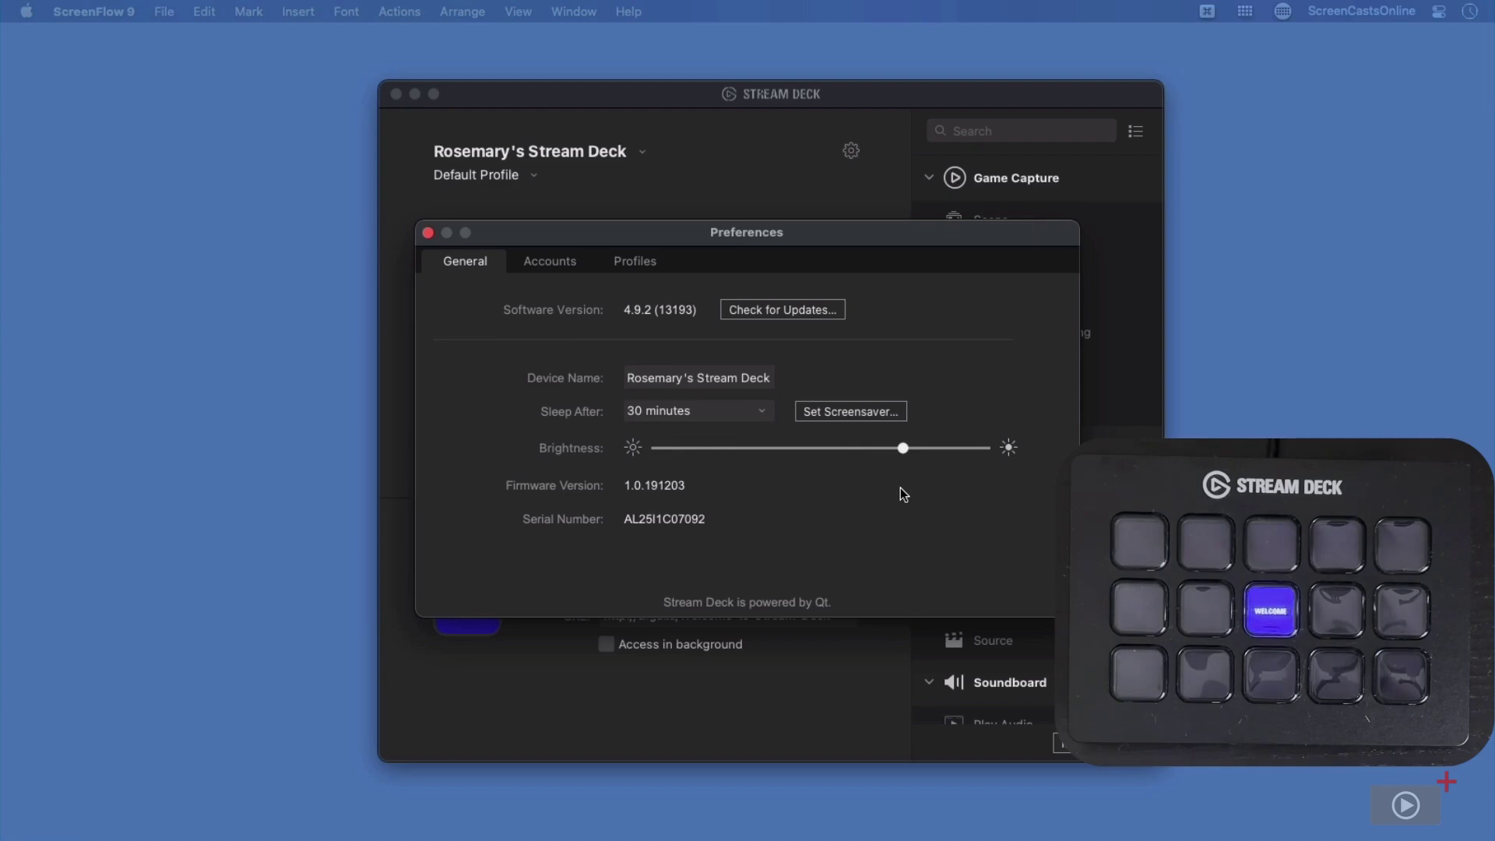